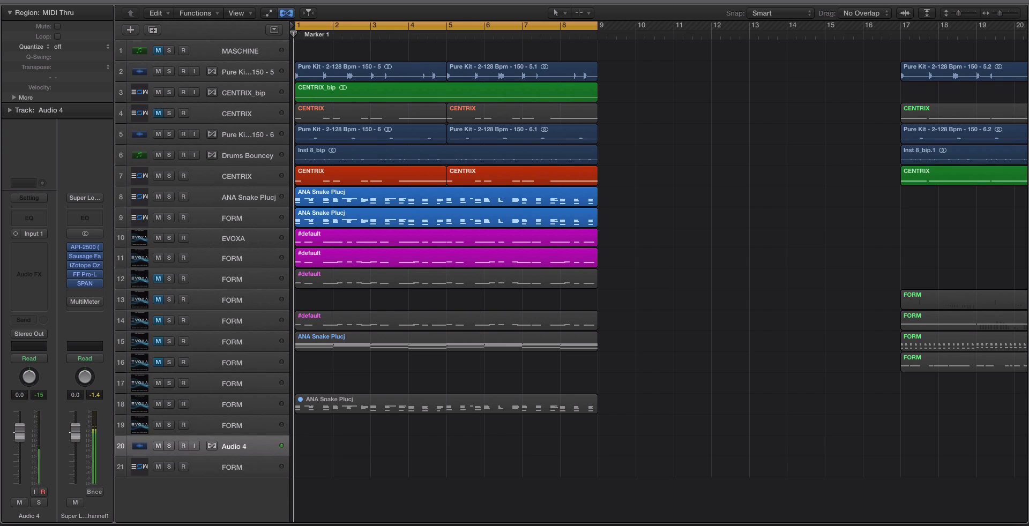
# Step: Check the CENTRIX tracks for their inserts and open the SurferEQ plug-in on the CENTRIX_bip track
pyautogui.click(190, 183)
pyautogui.hscroll(2, 190, 185)
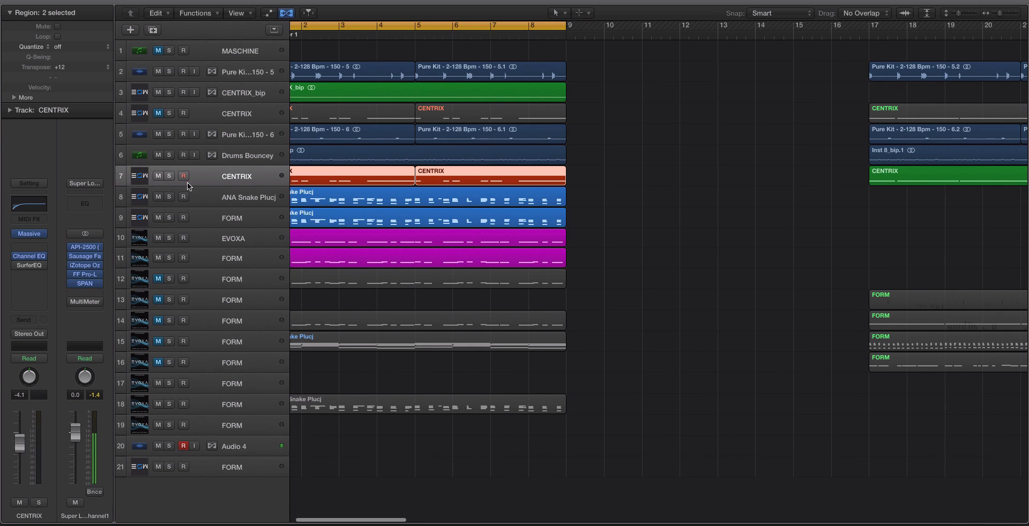
pyautogui.click(230, 92)
pyautogui.click(230, 114)
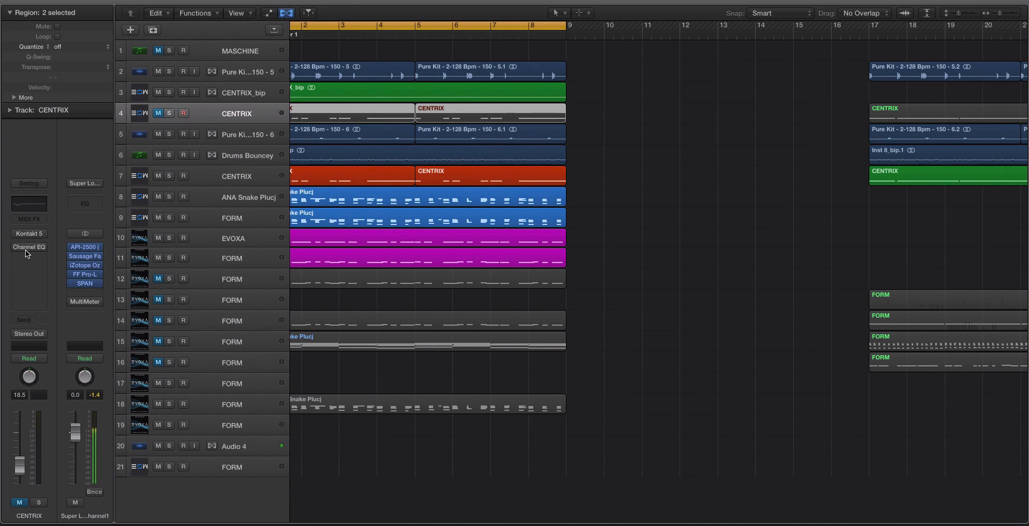
pyautogui.click(217, 96)
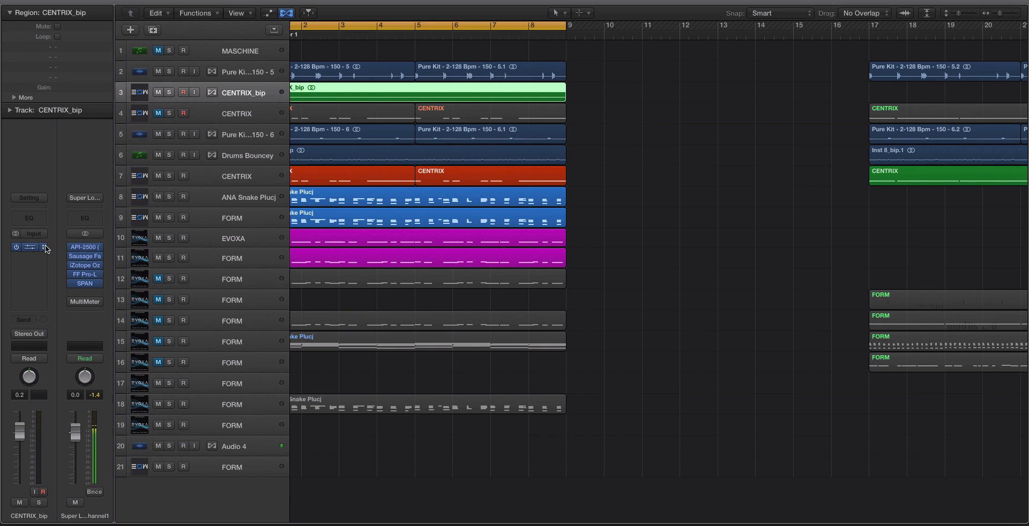
pyautogui.click(36, 249)
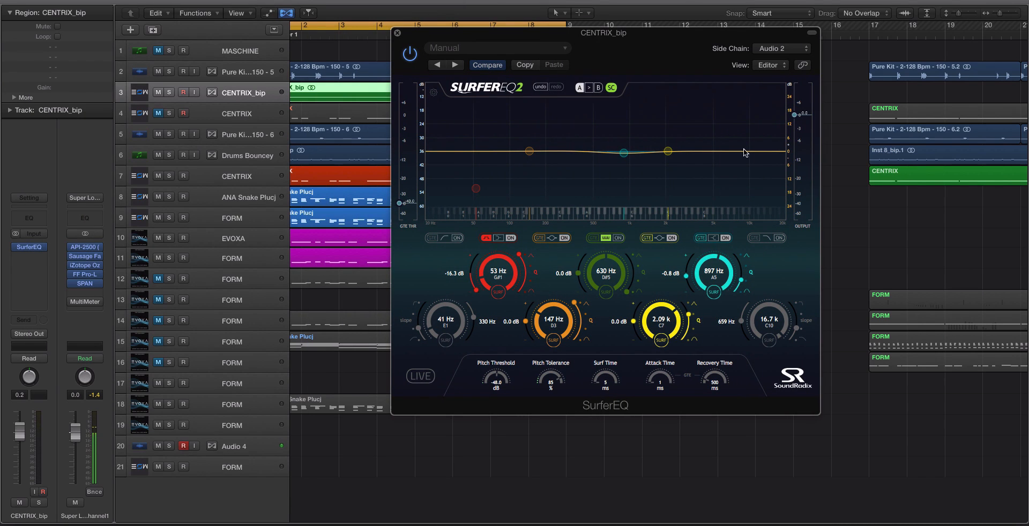
pyautogui.click(849, 0)
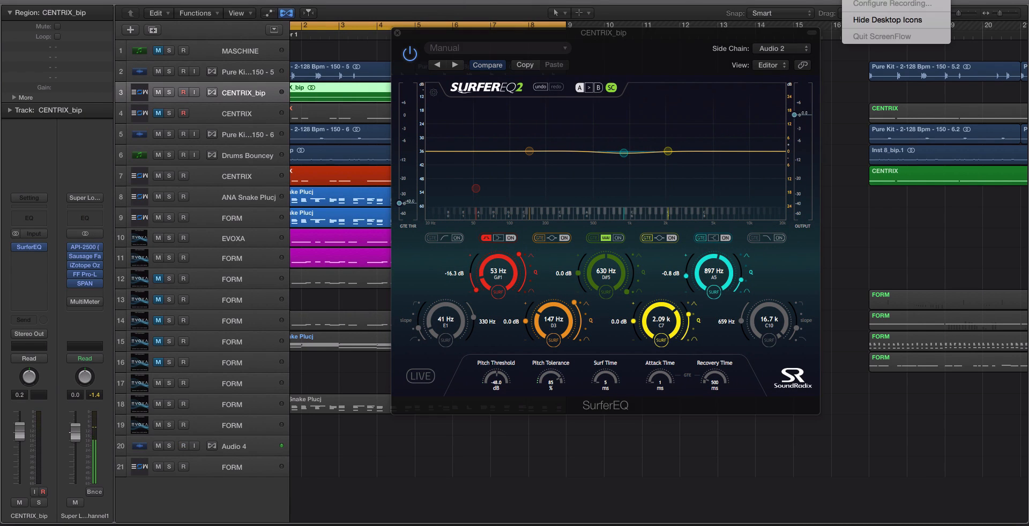
pyautogui.click(841, 230)
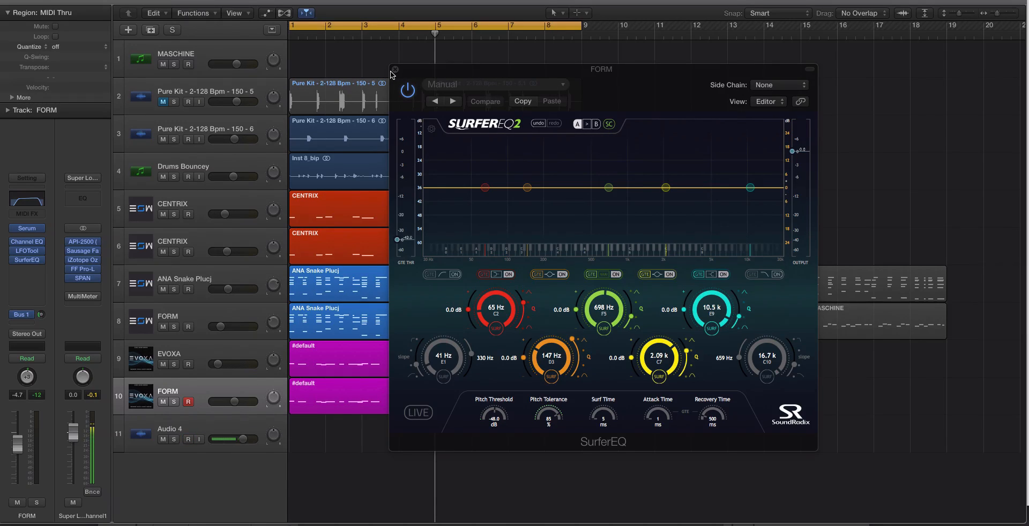
pyautogui.press('z')
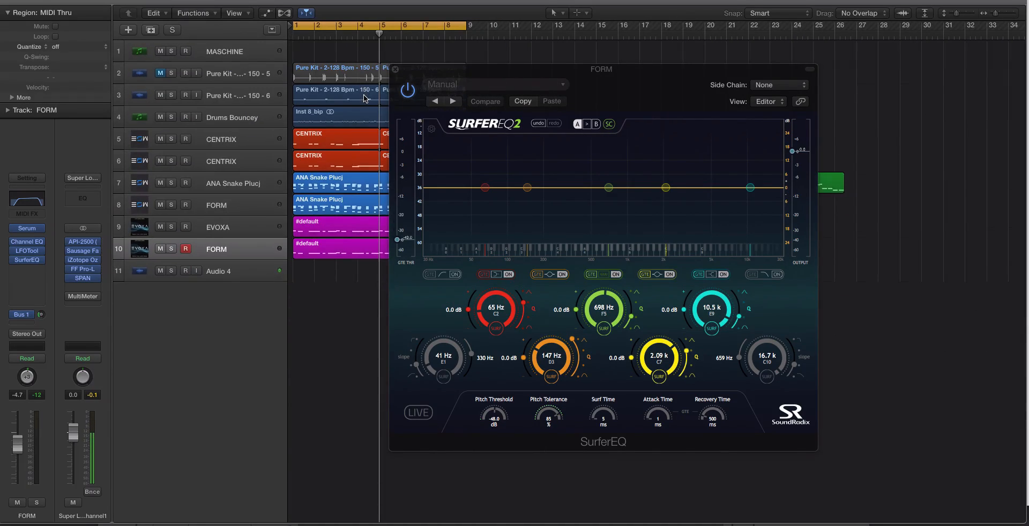
pyautogui.press('z')
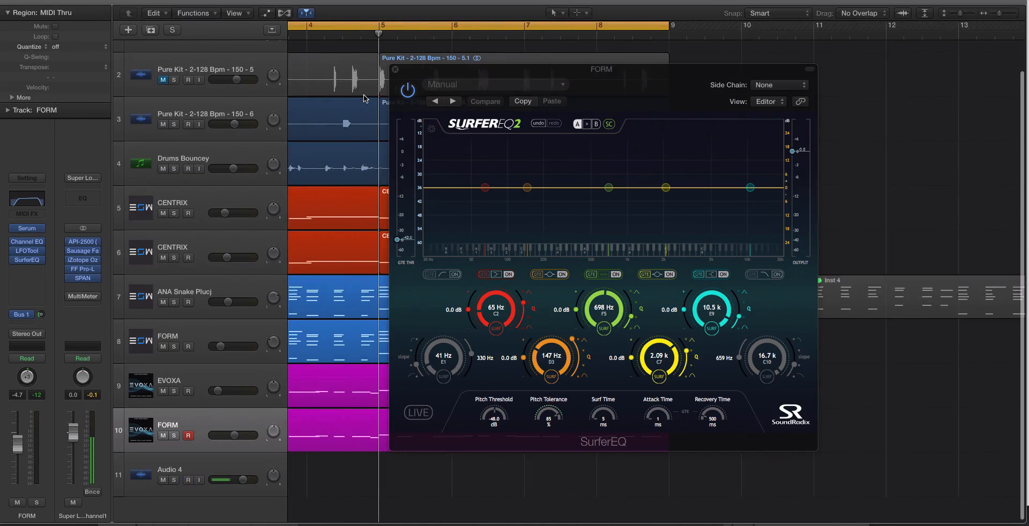
pyautogui.scroll(-3, 363, 98)
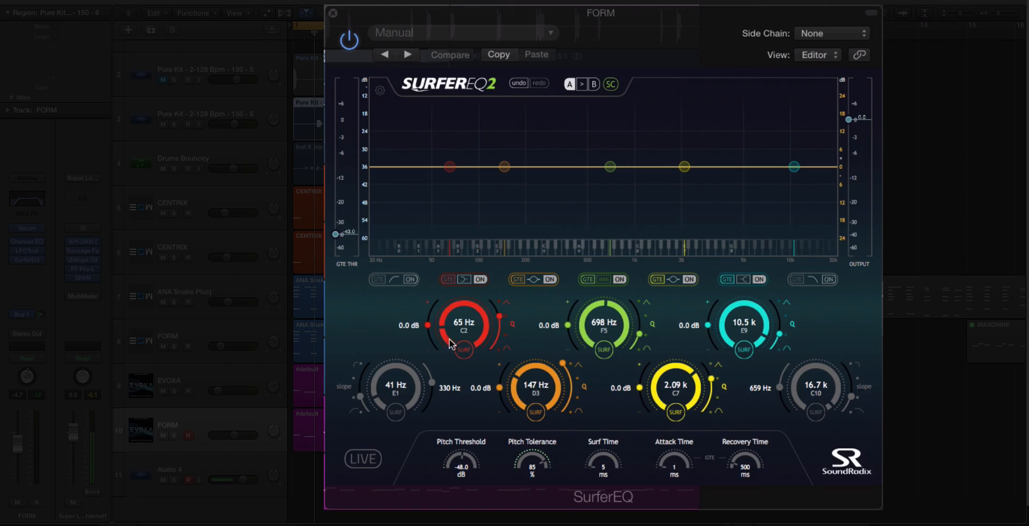
# Step: Try SurferEQ's low-cut and high-cut filters by switching both on and back off
pyautogui.click(410, 279)
pyautogui.click(829, 279)
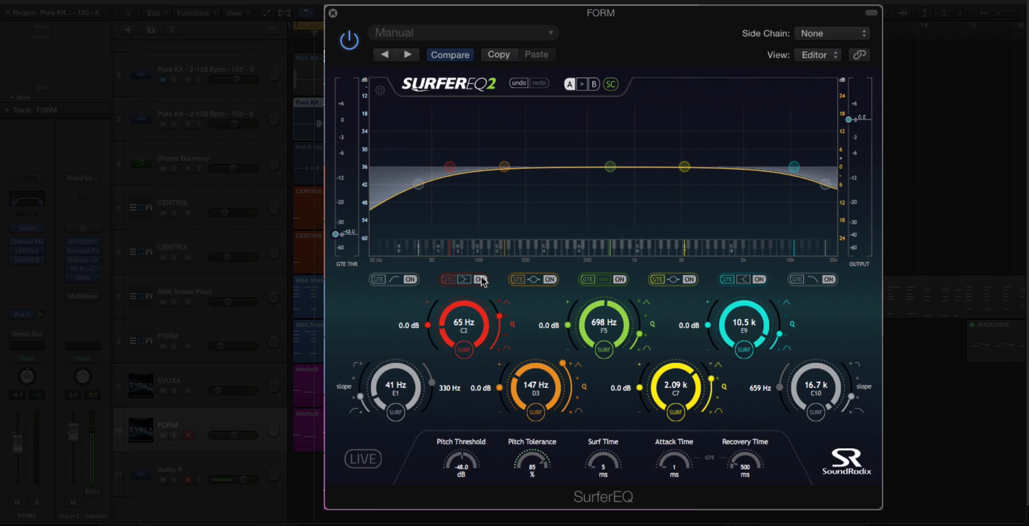
pyautogui.click(411, 279)
pyautogui.click(829, 279)
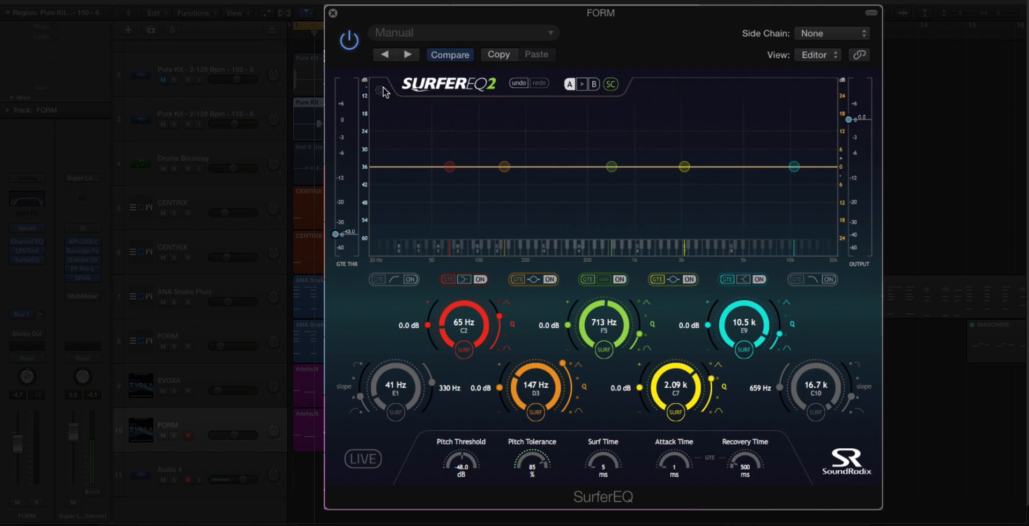
# Step: Change SurferEQ's MIDI mode from Surf By Note to Note Overrides Detection and close the settings
pyautogui.click(383, 91)
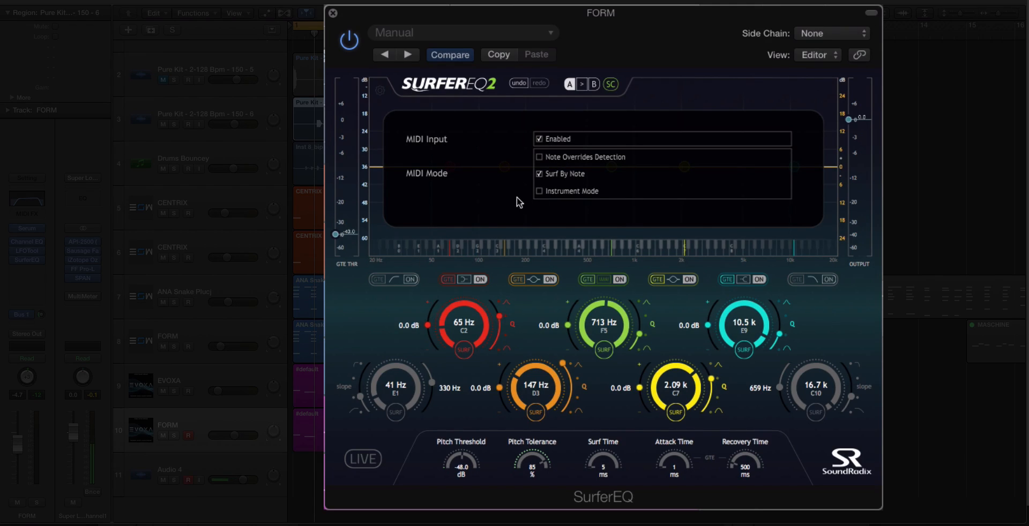
pyautogui.click(538, 191)
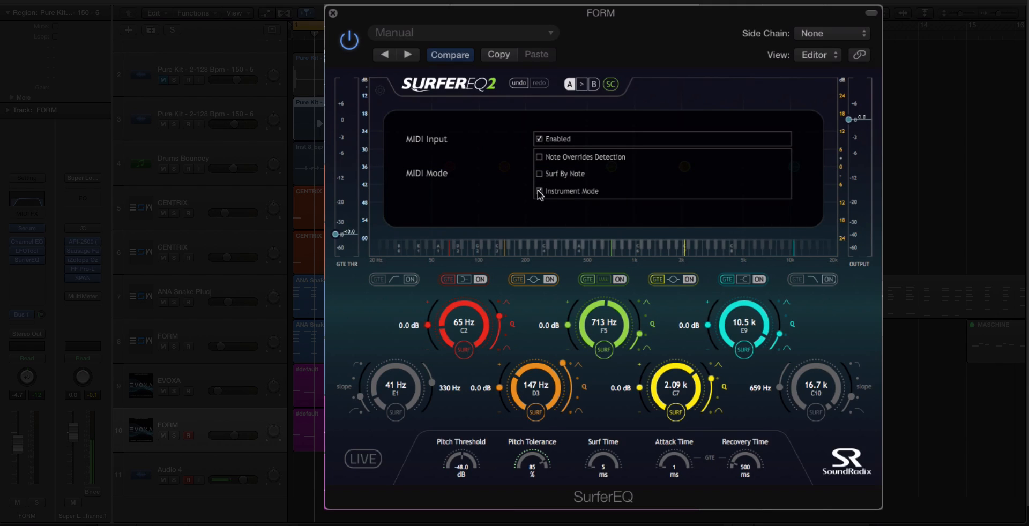
pyautogui.click(538, 158)
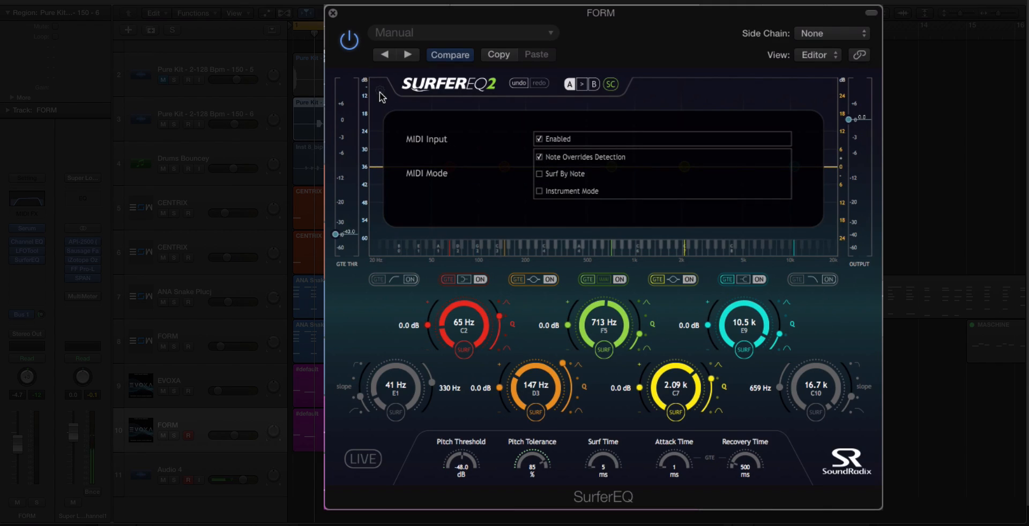
pyautogui.click(380, 92)
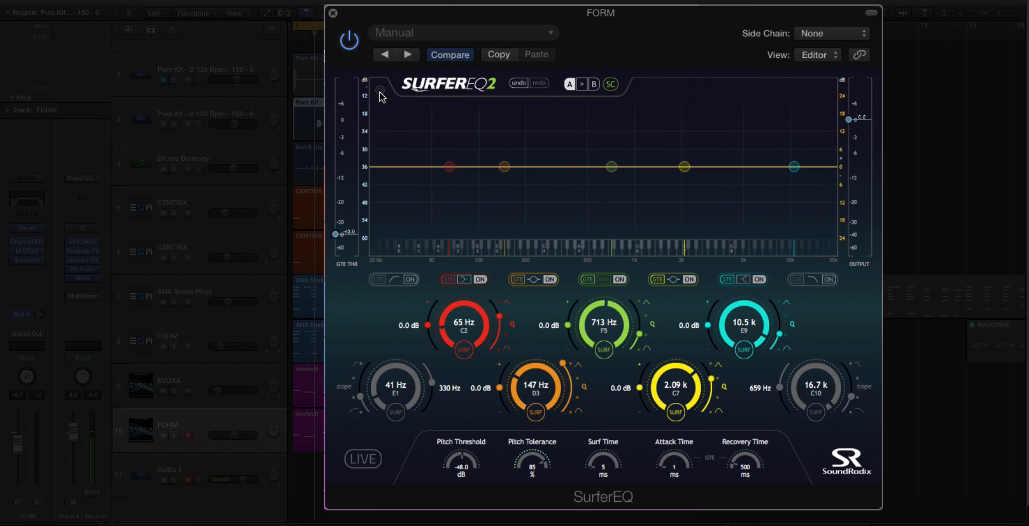
# Step: Select the #default region on the FORM track and play it to view its spectrum in SurferEQ
pyautogui.click(317, 439)
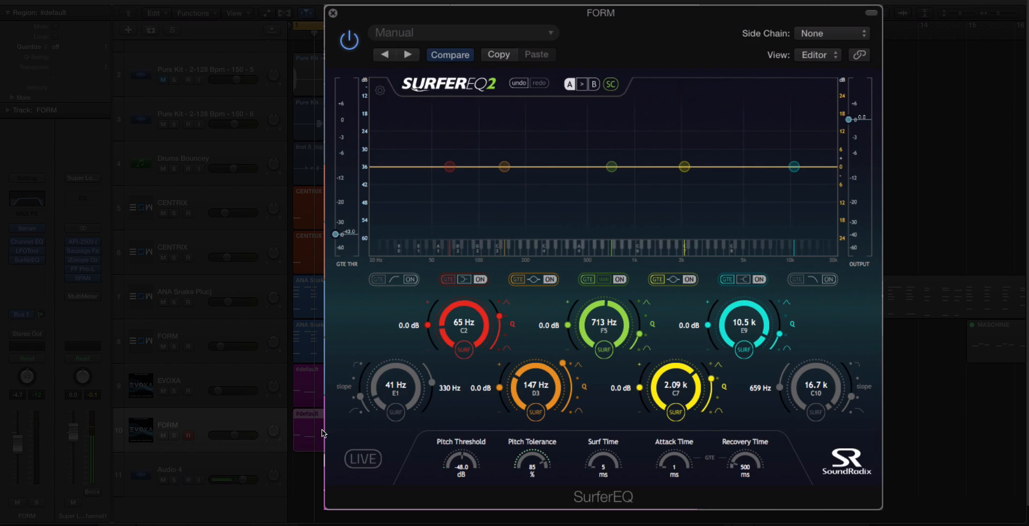
pyautogui.press('space')
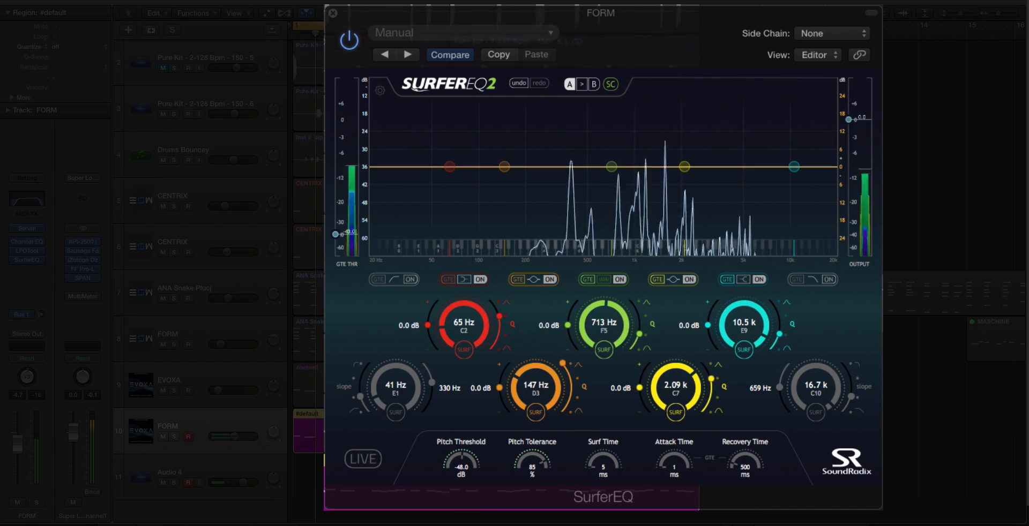
pyautogui.press('z')
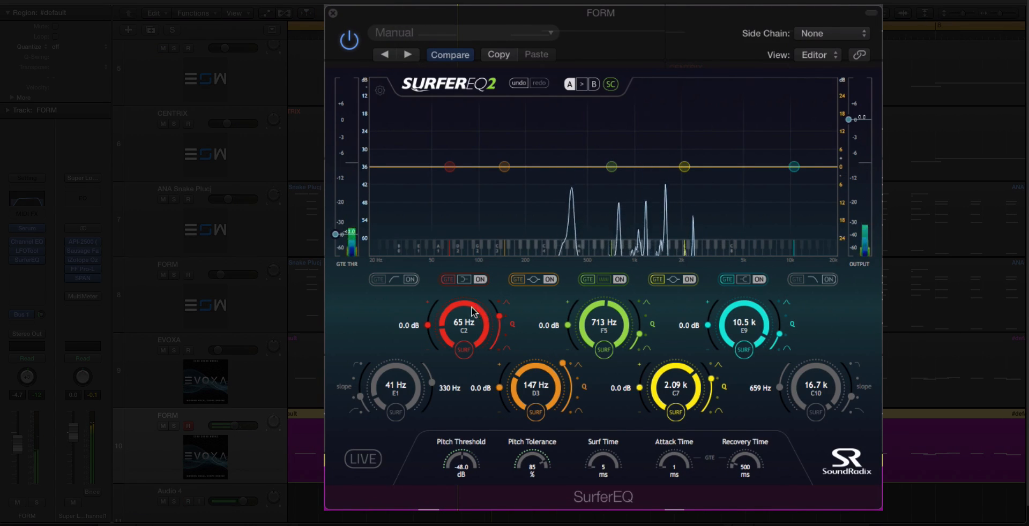
# Step: Try Surf mode on the red 65 Hz band, switch it back off and restart playback
pyautogui.click(463, 351)
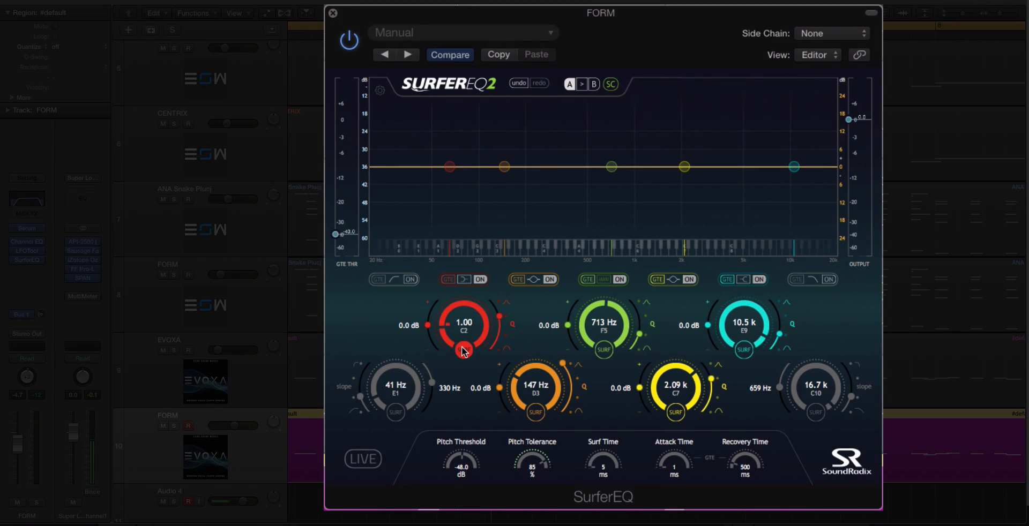
pyautogui.click(464, 350)
pyautogui.press('space')
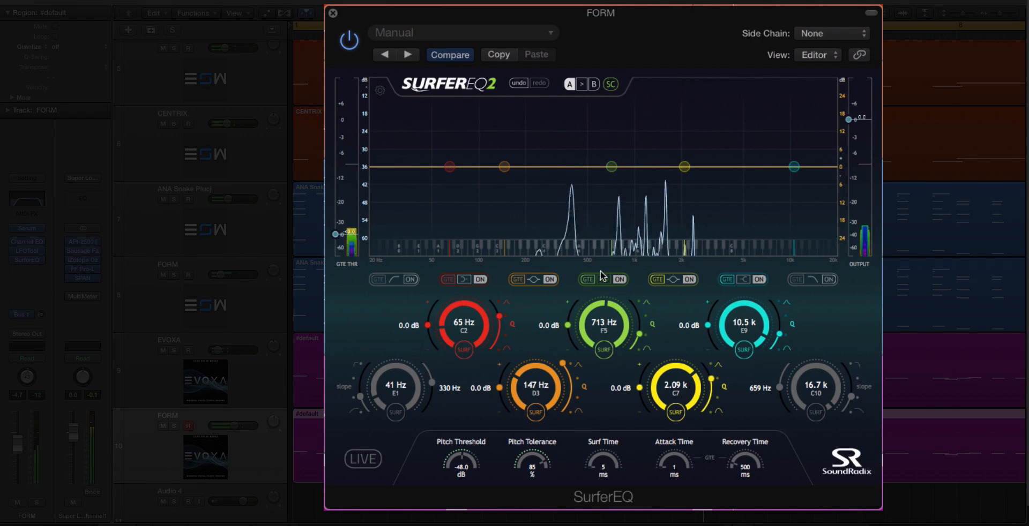
# Step: Switch off the orange 147 Hz and red 65 Hz bands, leaving the green band on
pyautogui.click(620, 280)
pyautogui.click(620, 280)
pyautogui.click(550, 280)
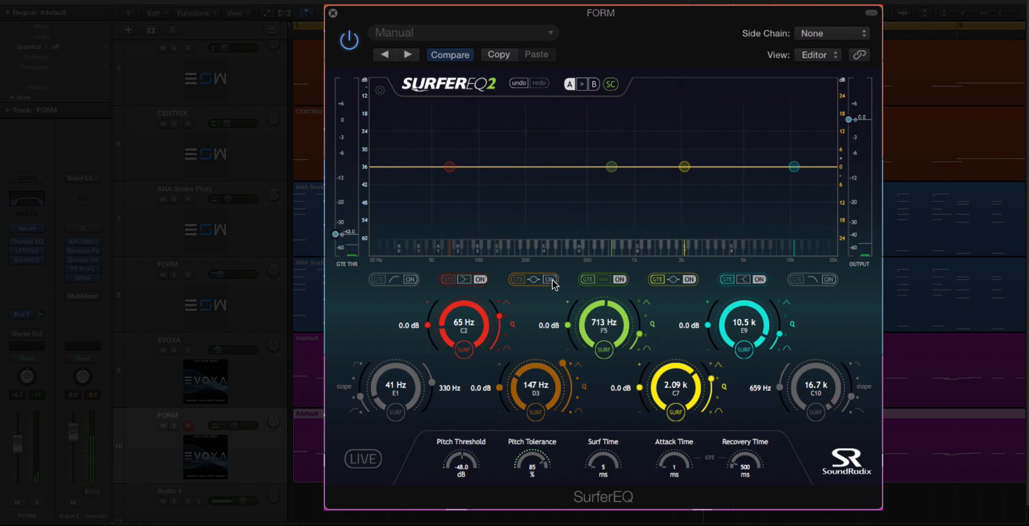
pyautogui.click(480, 280)
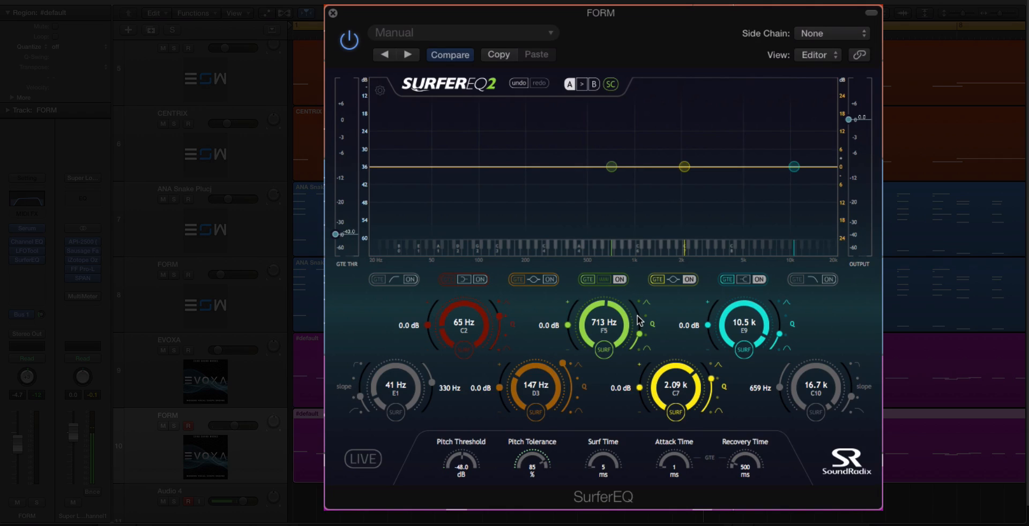
# Step: Boost the green band by about 5.1 dB at 728 Hz and narrow its Q during playback
pyautogui.press('space')
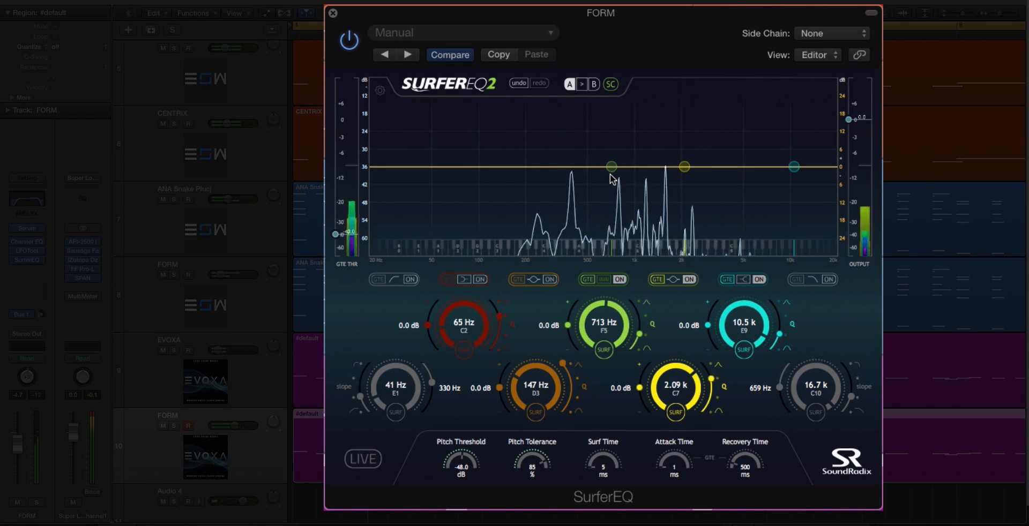
pyautogui.moveTo(611, 166)
pyautogui.mouseDown()
pyautogui.moveTo(569, 166)
pyautogui.moveTo(582, 148)
pyautogui.moveTo(632, 152)
pyautogui.moveTo(613, 149)
pyautogui.mouseUp()
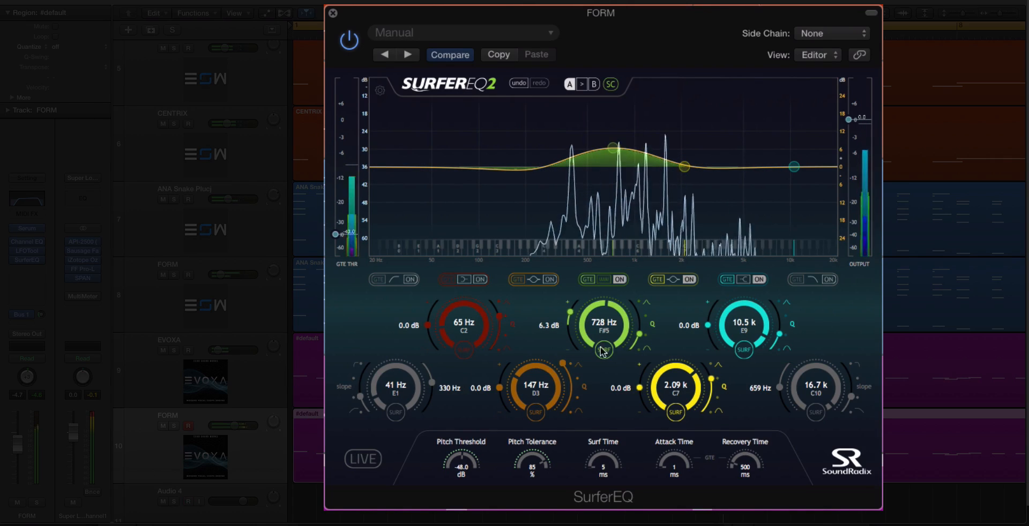
pyautogui.moveTo(636, 336); pyautogui.dragTo(589, 298)
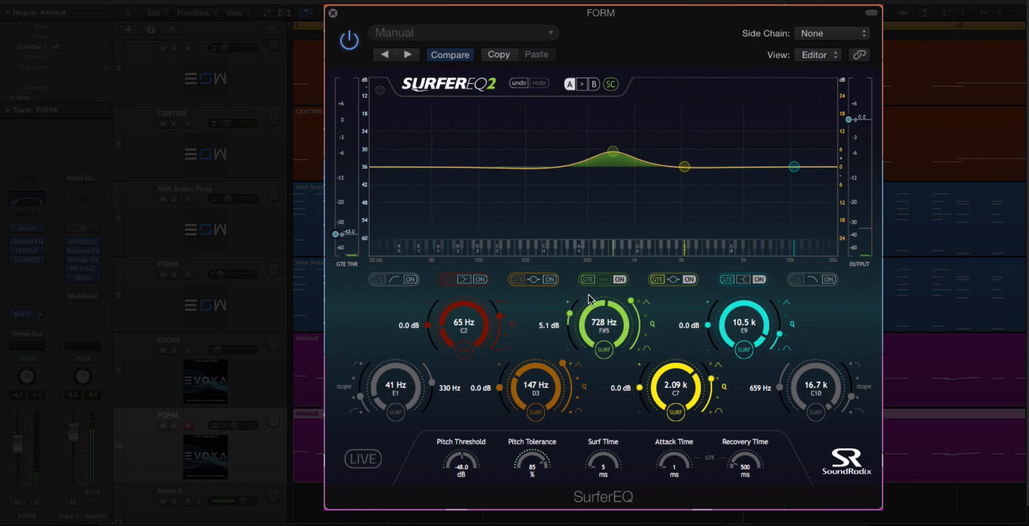
# Step: Enable Surf mode on the green band and lower its gain to 3.9 dB during playback
pyautogui.click(605, 349)
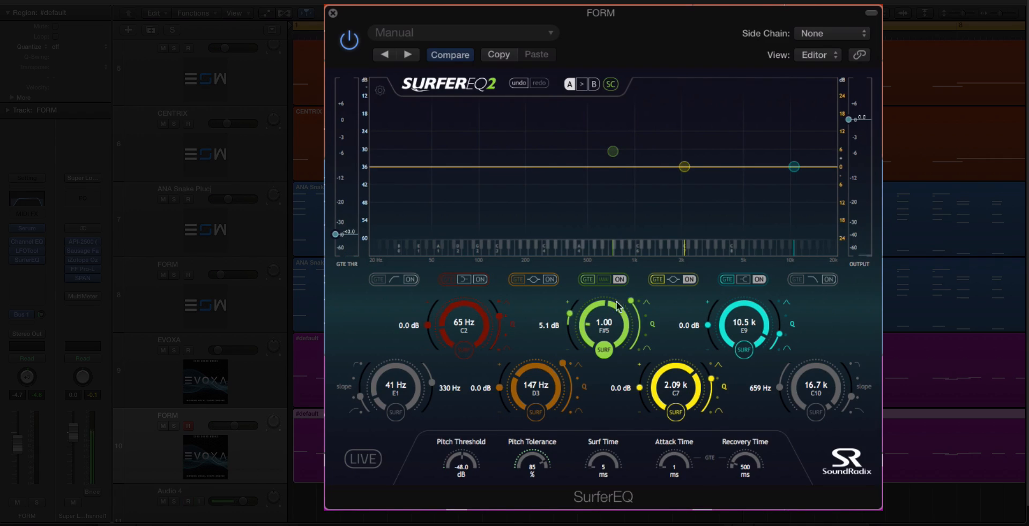
pyautogui.press('space')
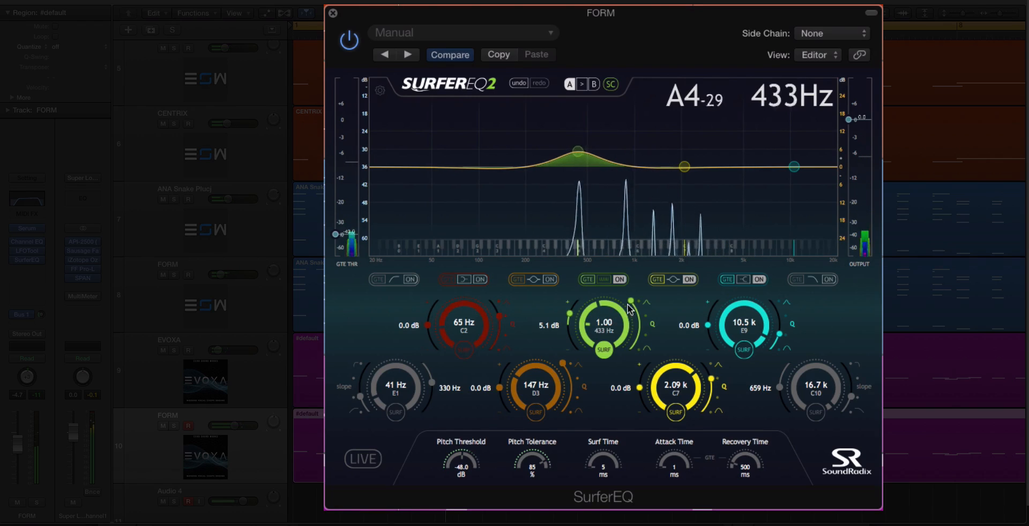
pyautogui.moveTo(570, 314)
pyautogui.mouseDown()
pyautogui.moveTo(572, 297)
pyautogui.moveTo(574, 320)
pyautogui.mouseUp()
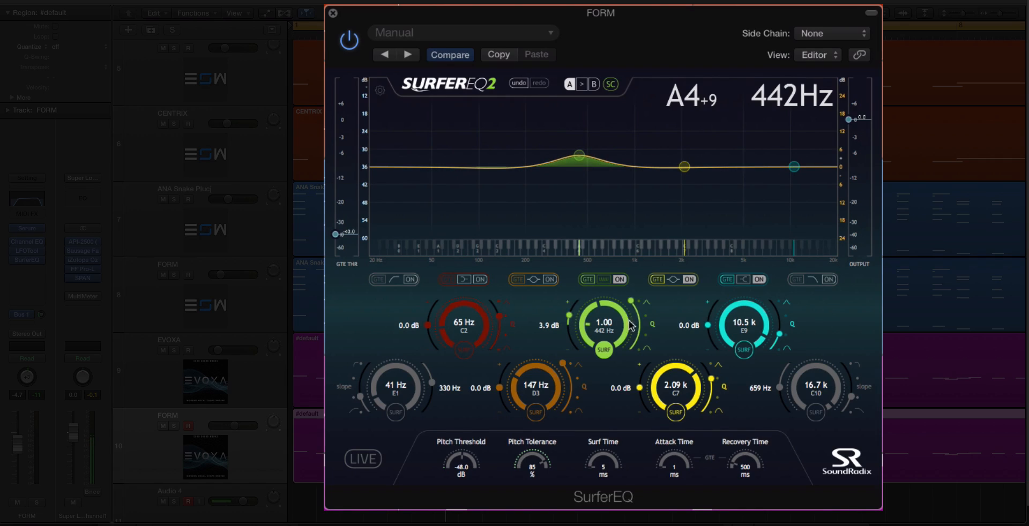
# Step: Try a harmonic ratio of 11.00 on the surfing green band and return it to 1.00
pyautogui.moveTo(634, 309); pyautogui.dragTo(654, 300)
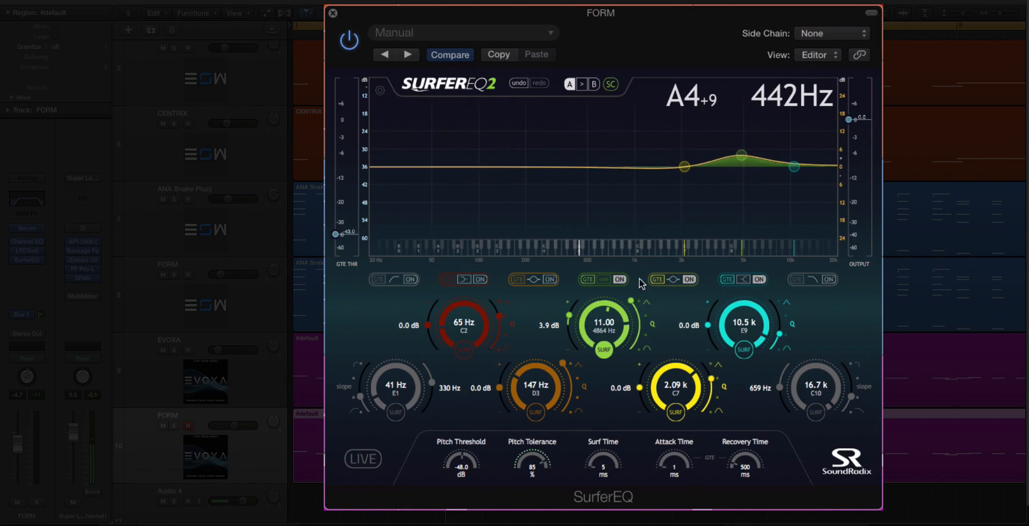
pyautogui.moveTo(620, 326); pyautogui.dragTo(622, 353)
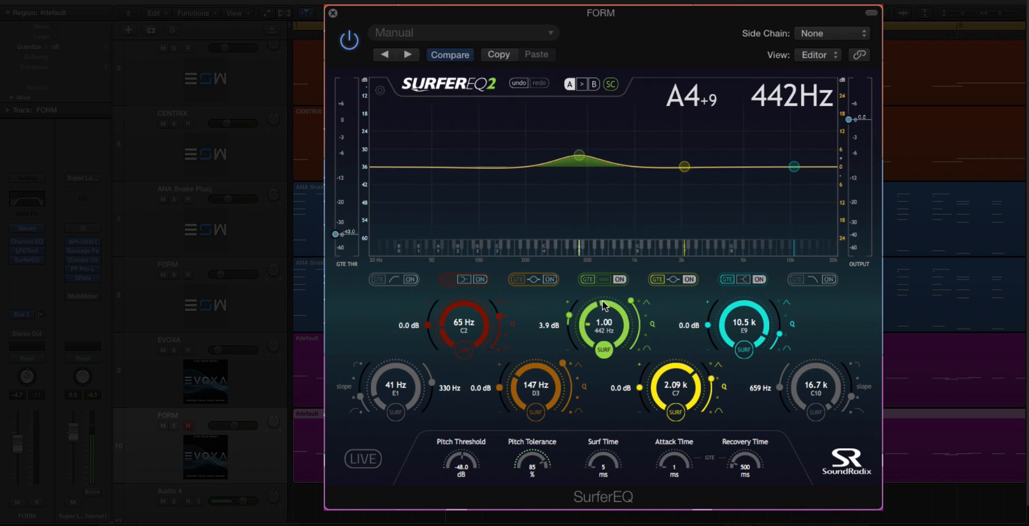
pyautogui.moveTo(588, 323)
pyautogui.mouseDown()
pyautogui.moveTo(589, 310)
pyautogui.moveTo(588, 322)
pyautogui.mouseUp()
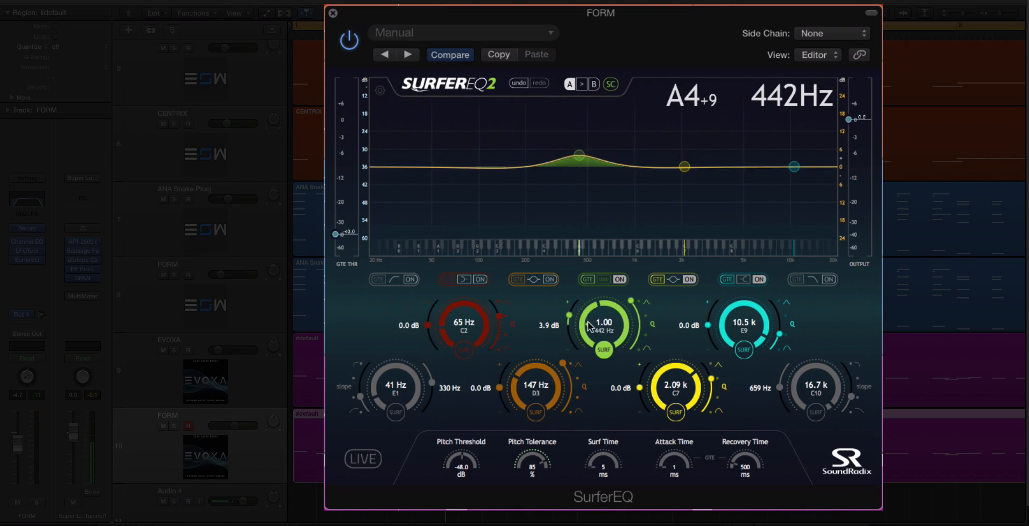
# Step: Switch the green band's Surf mode off and back on, and audition its pitch tracking on the FORM track
pyautogui.click(598, 348)
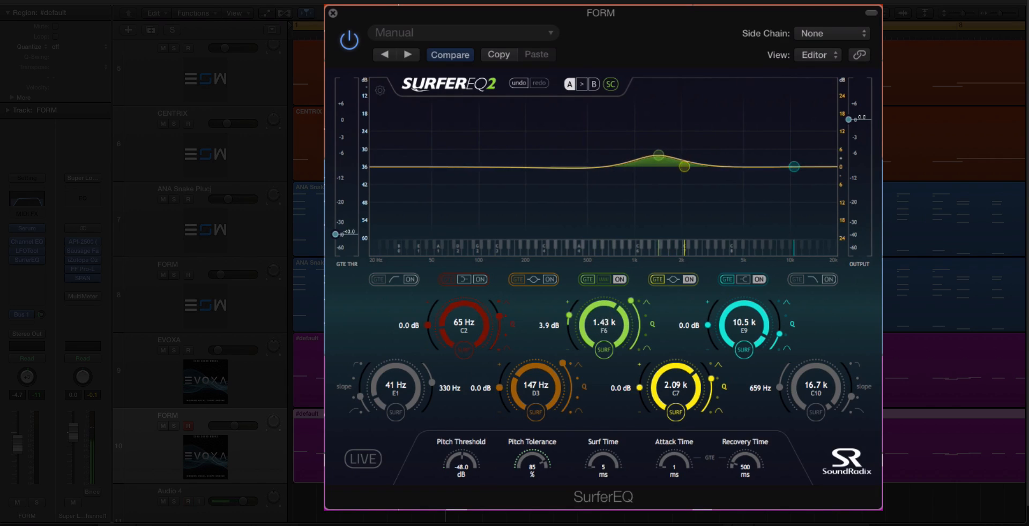
pyautogui.click(603, 351)
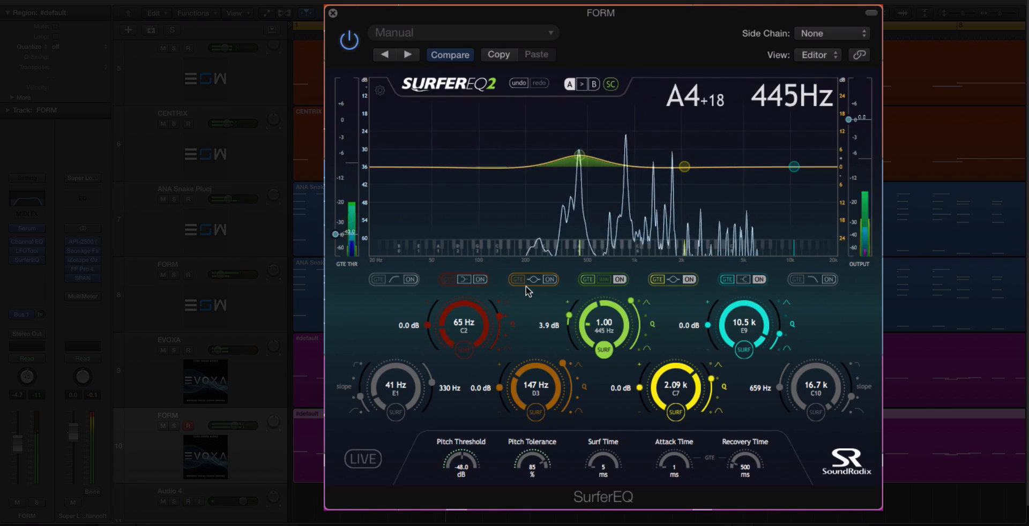
pyautogui.press('space')
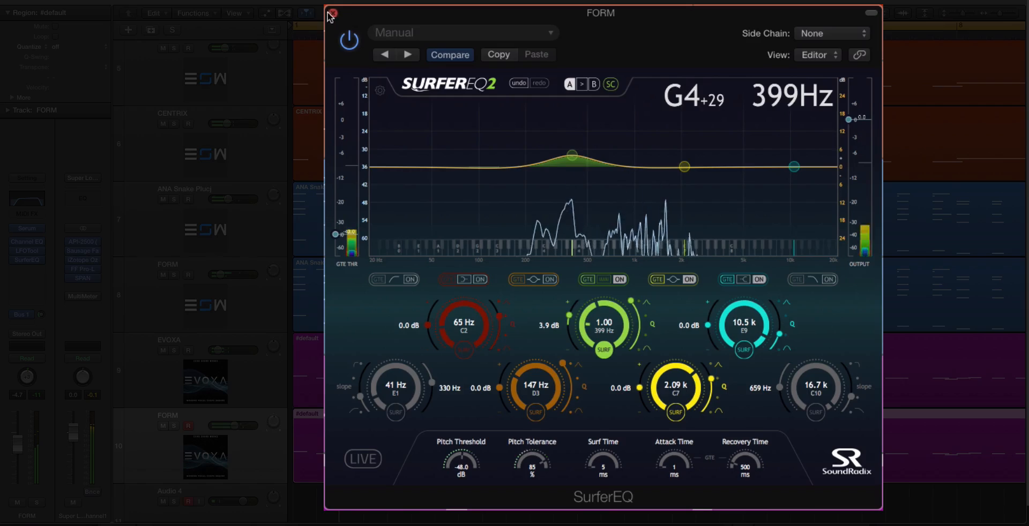
# Step: Close the SurferEQ window and return to the arrangement at the FORM track's region
pyautogui.click(332, 13)
pyautogui.click(189, 514)
pyautogui.click(194, 506)
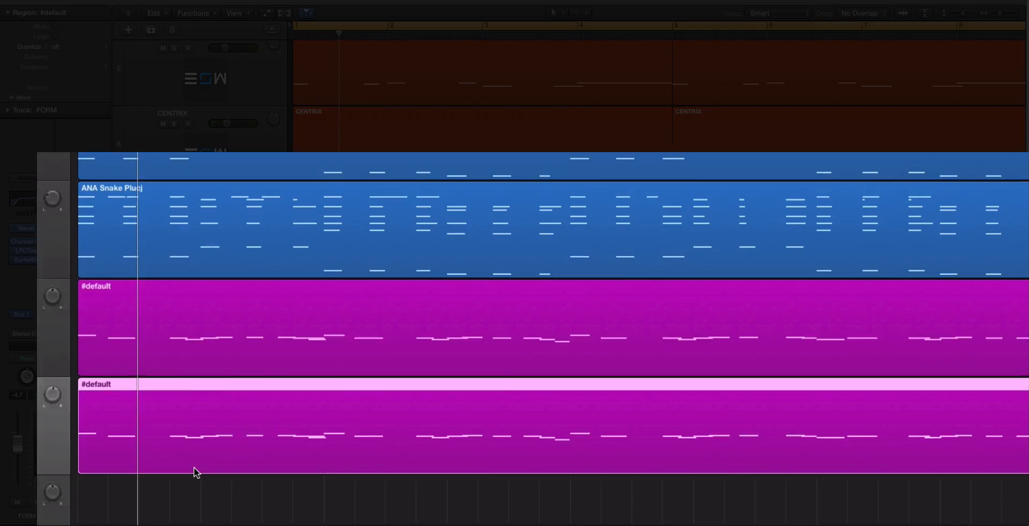
# Step: Inspect the notes of the FORM track's #default region in the Piano Roll and return to the full arrangement
pyautogui.doubleClick(194, 506)
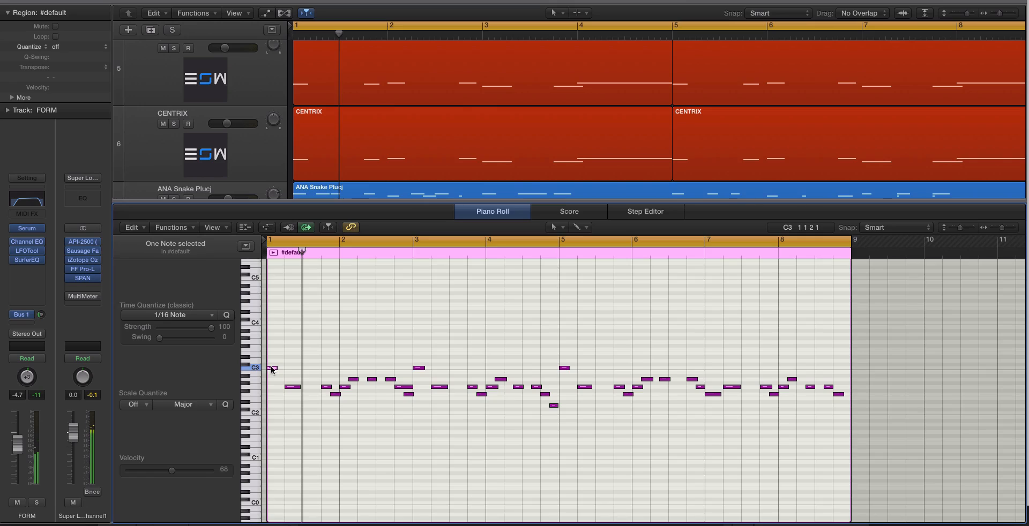
pyautogui.press('x')
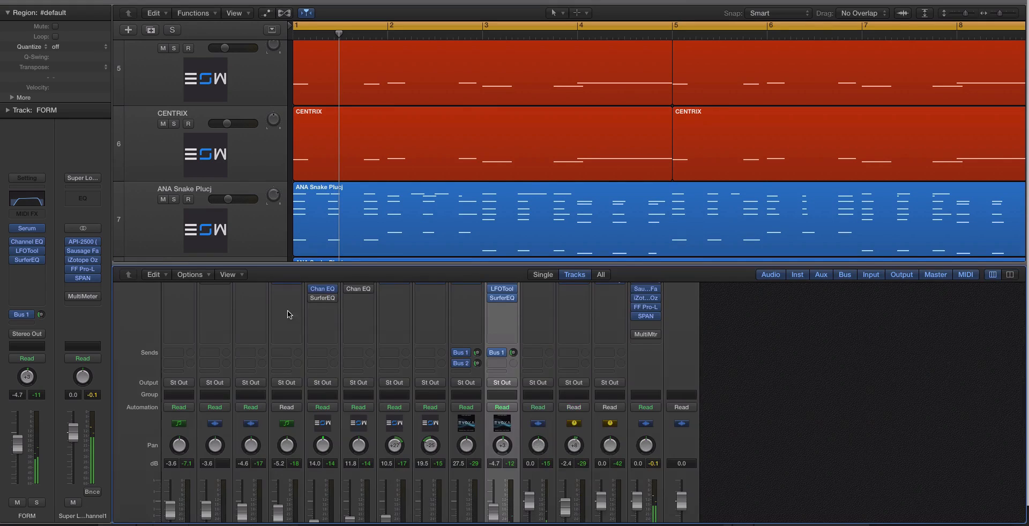
pyautogui.press('x')
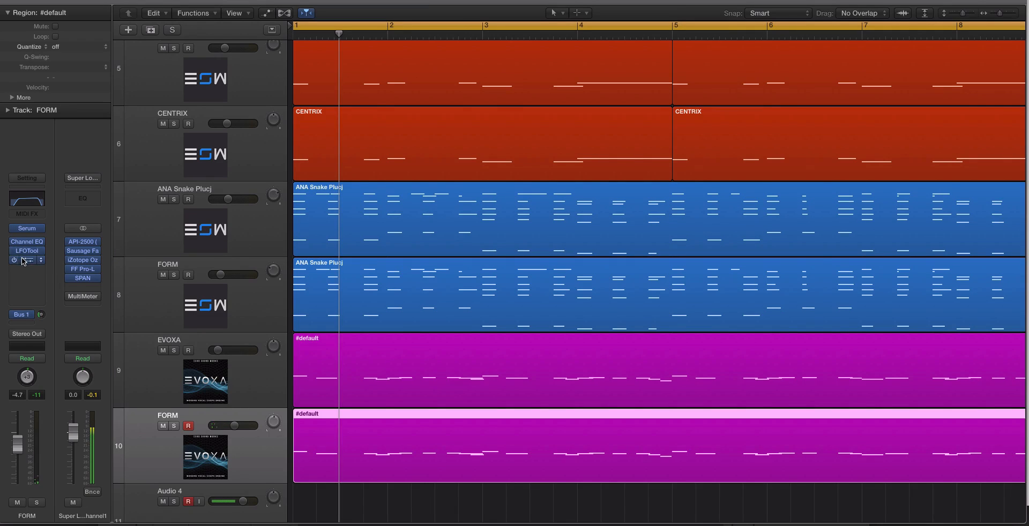
# Step: Reopen SurferEQ on the FORM track and move the green band to a harmonic ratio of 1.15 with 4.0 dB gain
pyautogui.click(23, 260)
pyautogui.press('space')
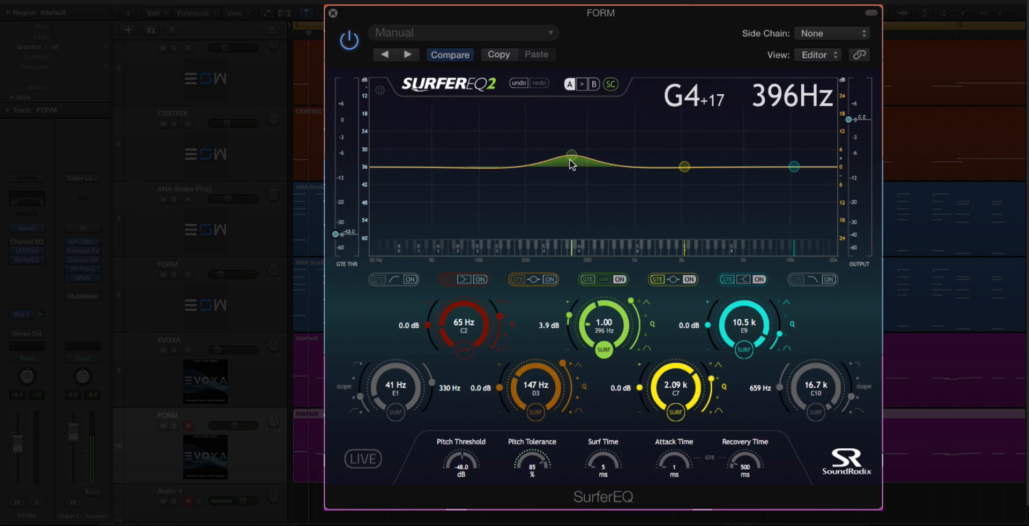
pyautogui.moveTo(573, 157)
pyautogui.mouseDown()
pyautogui.moveTo(598, 156)
pyautogui.moveTo(584, 156)
pyautogui.mouseUp()
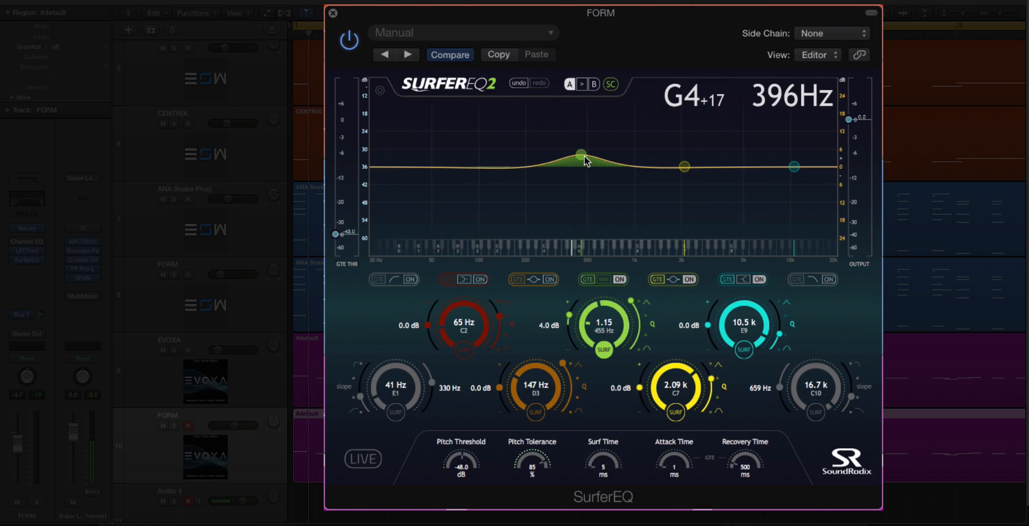
pyautogui.press('space')
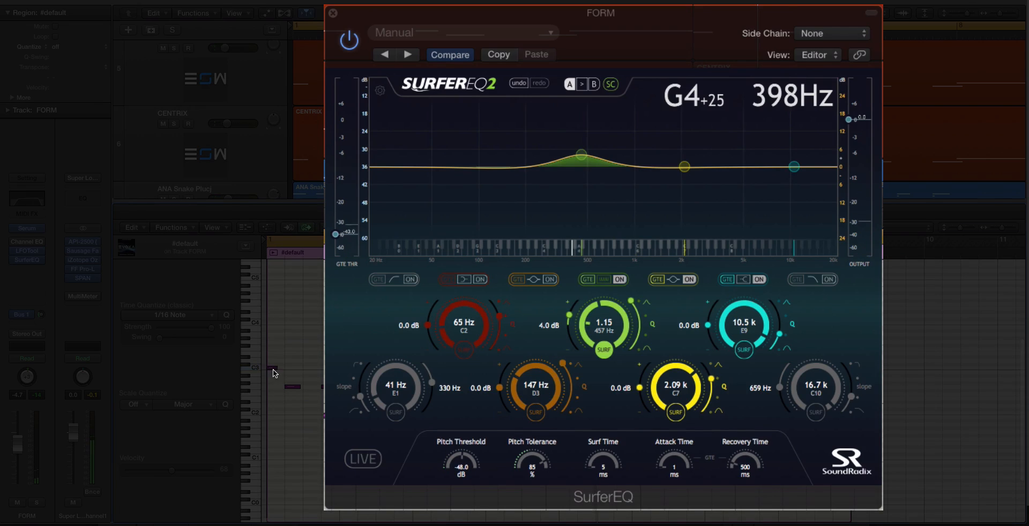
# Step: Audition individual notes of the FORM region in the Piano Roll and play the track to check the green band's pitch tracking
pyautogui.click(288, 386)
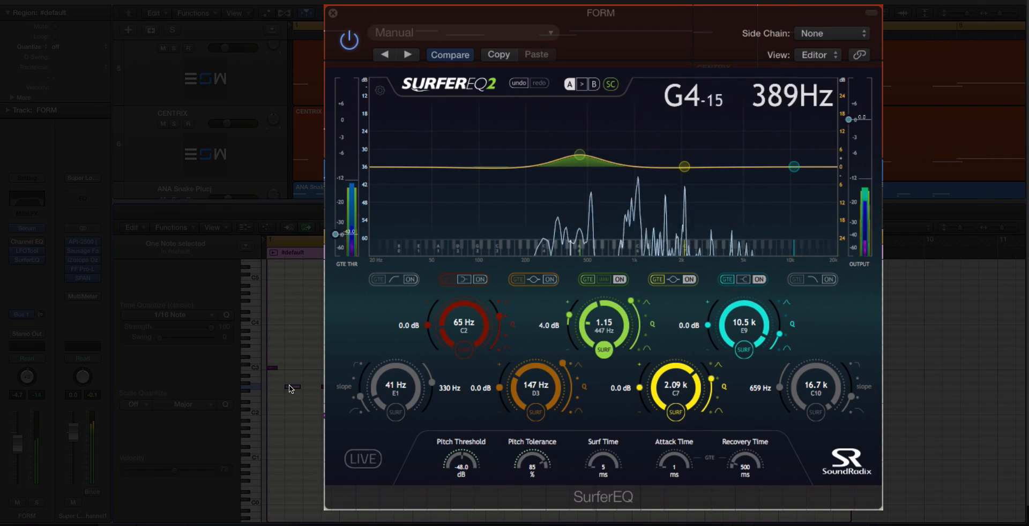
pyautogui.click(325, 386)
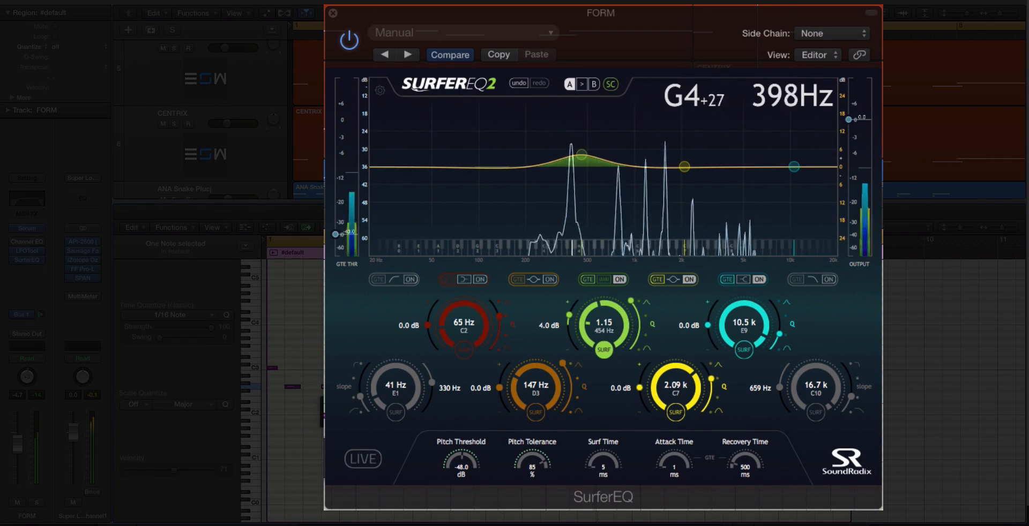
pyautogui.click(343, 394)
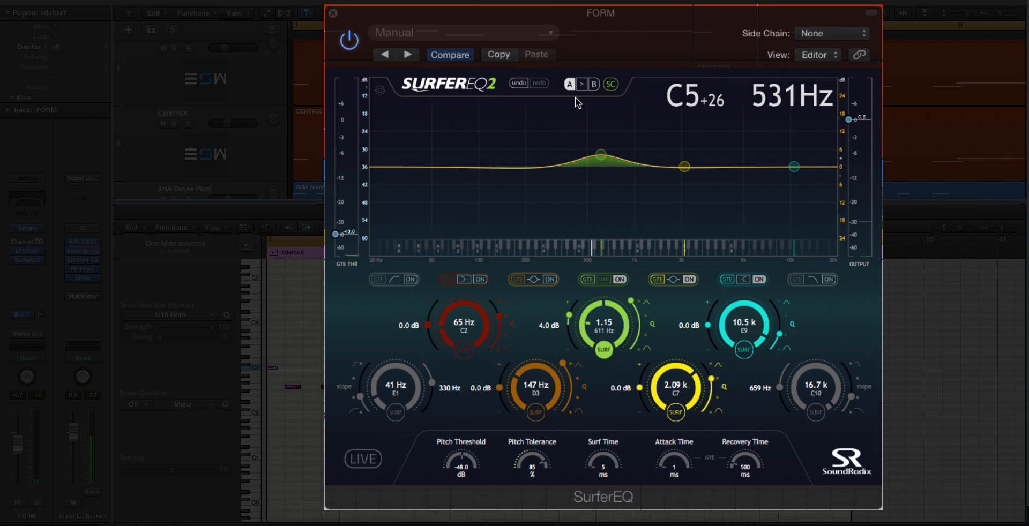
pyautogui.press('x')
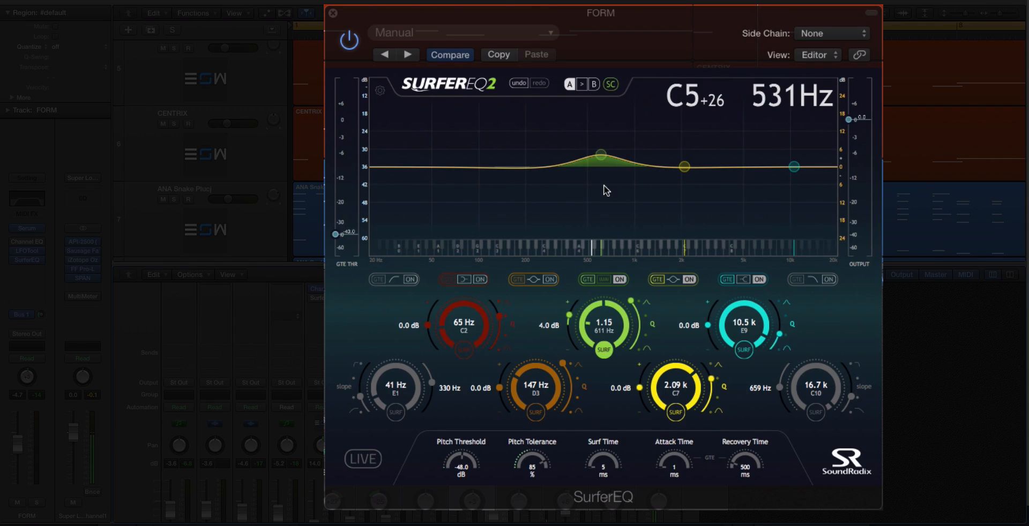
pyautogui.press('space')
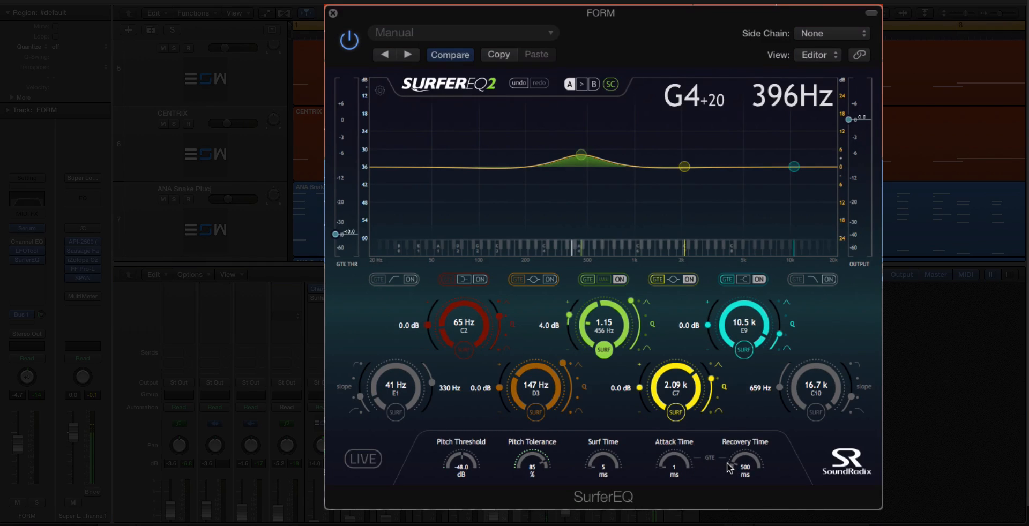
# Step: Cycle the green band through its bell and two harmonic filter shapes, ending on the decaying harmonic shape
pyautogui.click(603, 280)
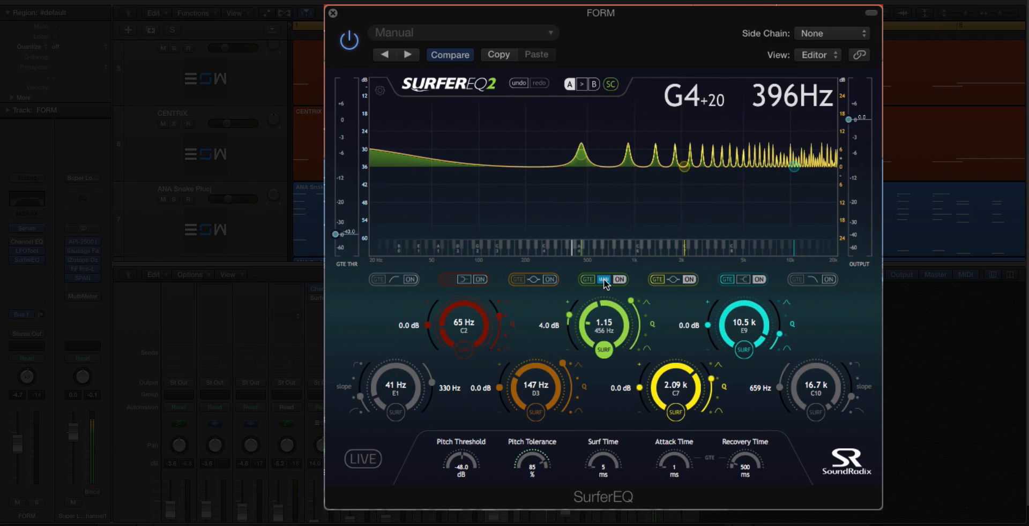
pyautogui.click(603, 279)
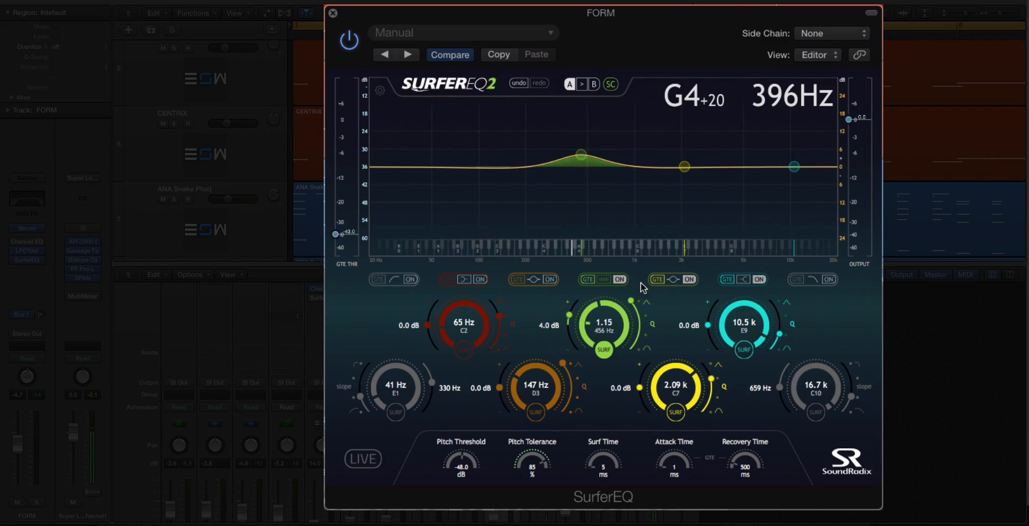
pyautogui.click(604, 280)
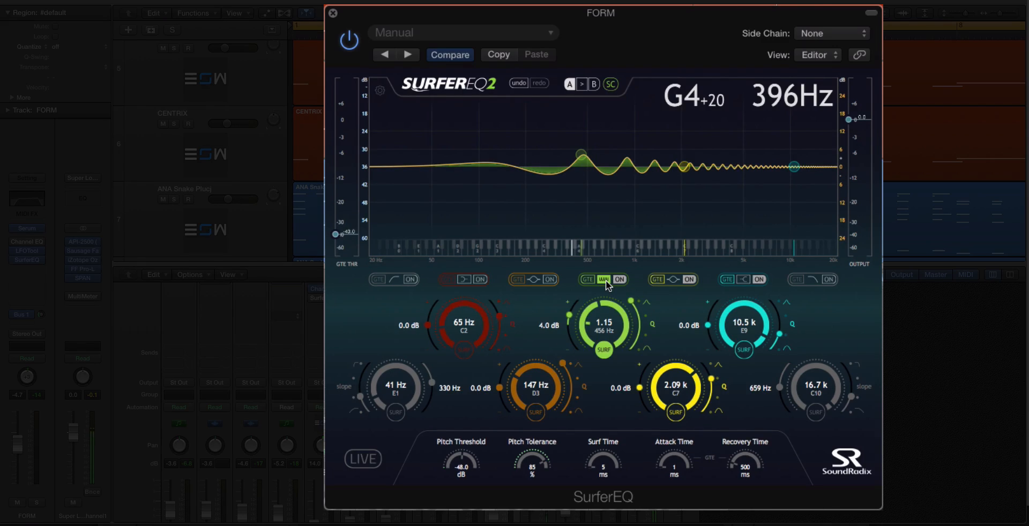
pyautogui.click(606, 281)
pyautogui.click(605, 281)
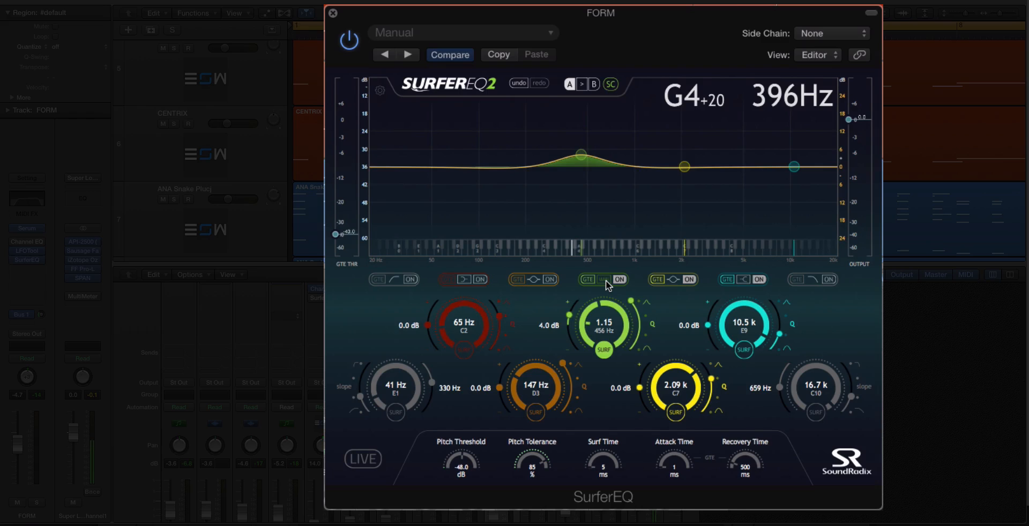
pyautogui.click(606, 281)
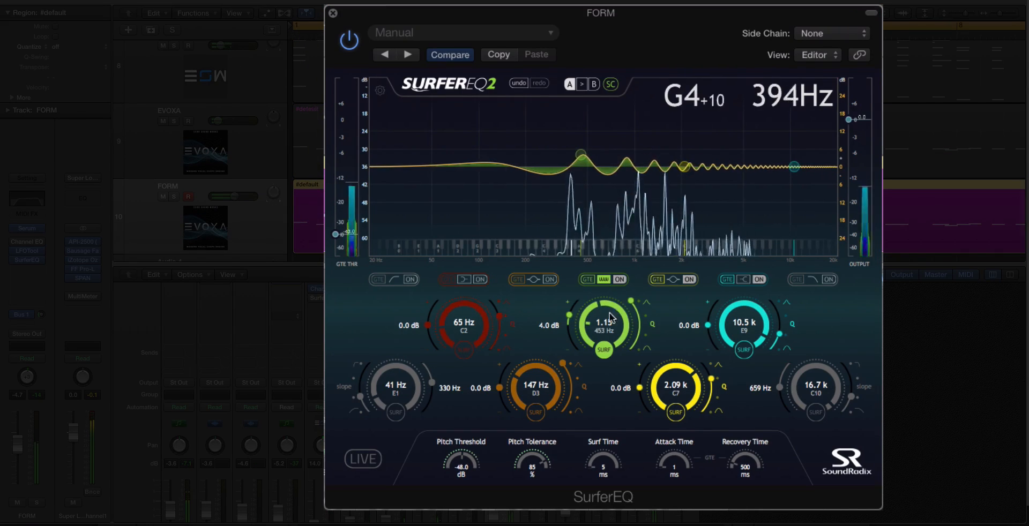
# Step: Compare the green band's two harmonic shapes and leave it on the one with equal-height peaks
pyautogui.click(602, 278)
pyautogui.click(601, 278)
pyautogui.click(601, 279)
pyautogui.click(603, 279)
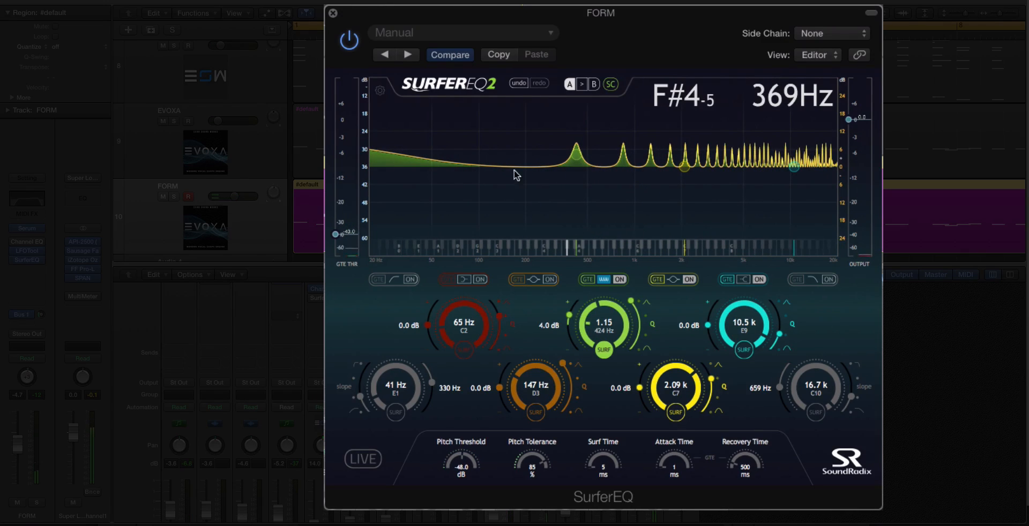
pyautogui.click(603, 279)
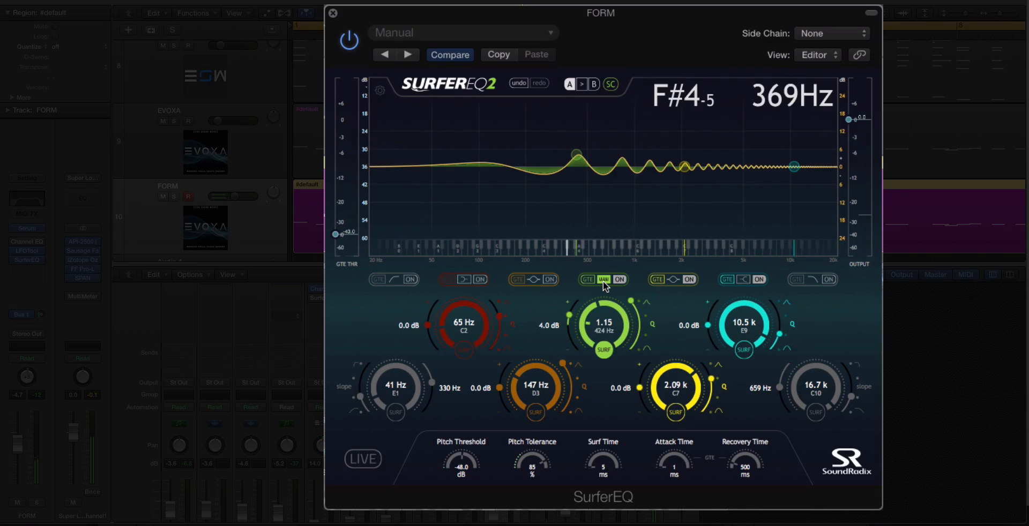
pyautogui.click(603, 280)
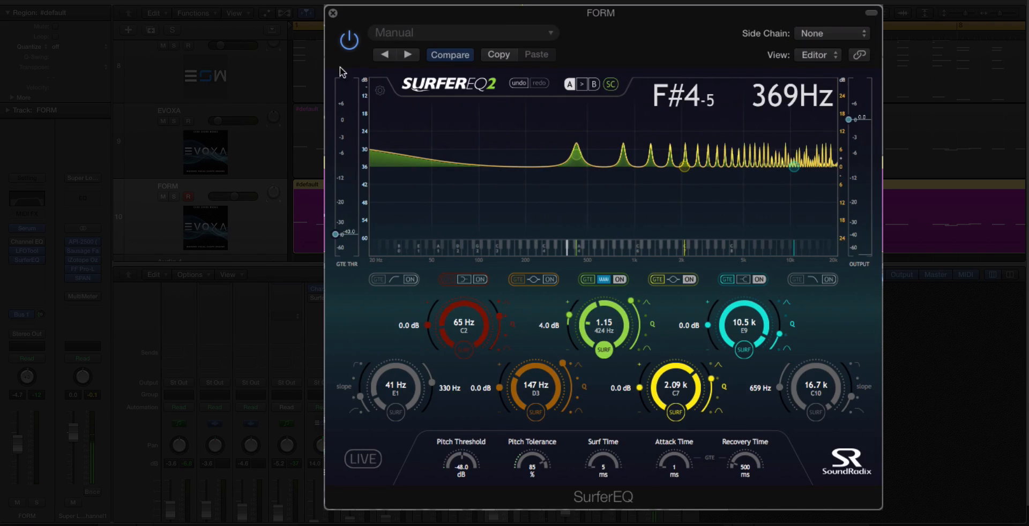
# Step: Play the track while switching the green band between its harmonic shapes and bell, ending on bell
pyautogui.press('space')
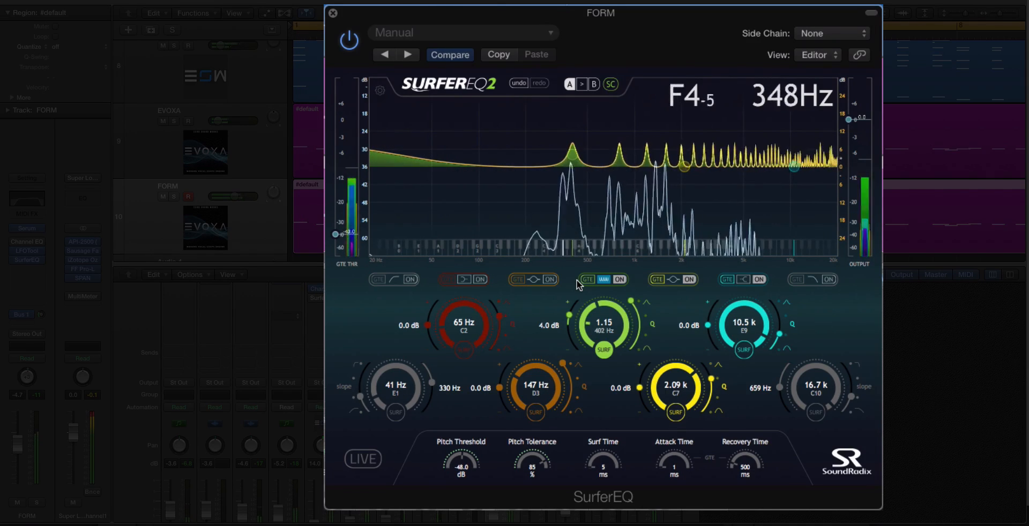
pyautogui.click(605, 279)
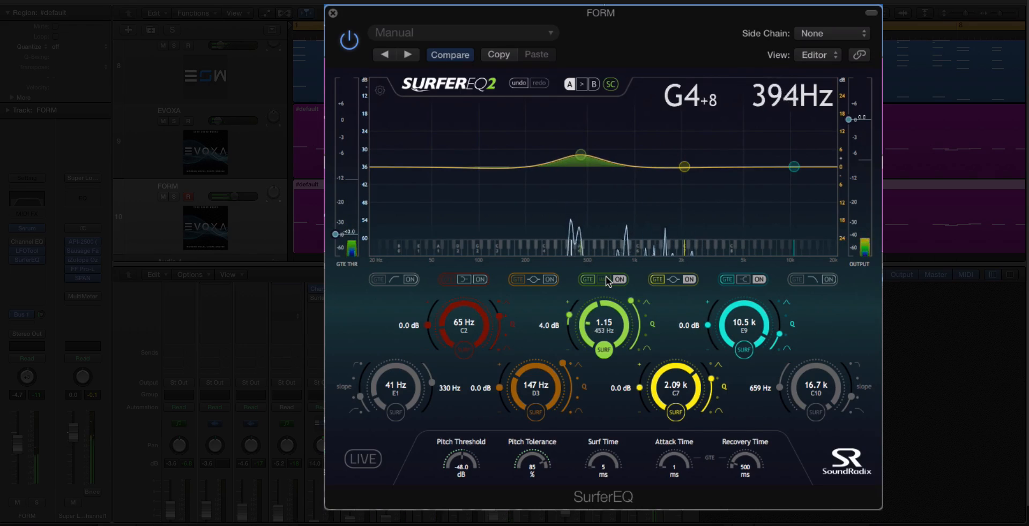
pyautogui.click(606, 279)
pyautogui.click(606, 277)
pyautogui.click(606, 277)
pyautogui.click(605, 277)
pyautogui.click(606, 277)
pyautogui.press('space')
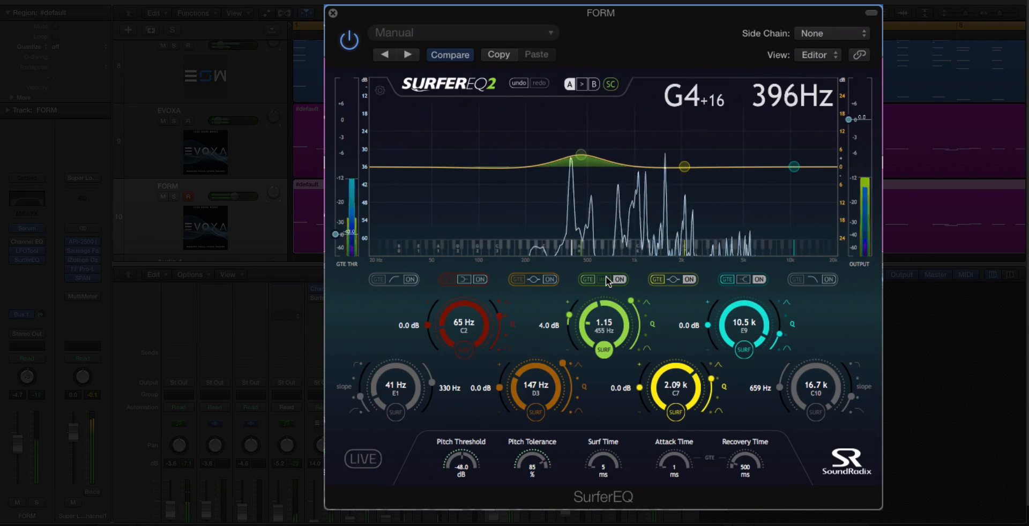
# Step: Bypass and re-enable the green band during playback, and switch it to the equal-height harmonic shape
pyautogui.click(619, 279)
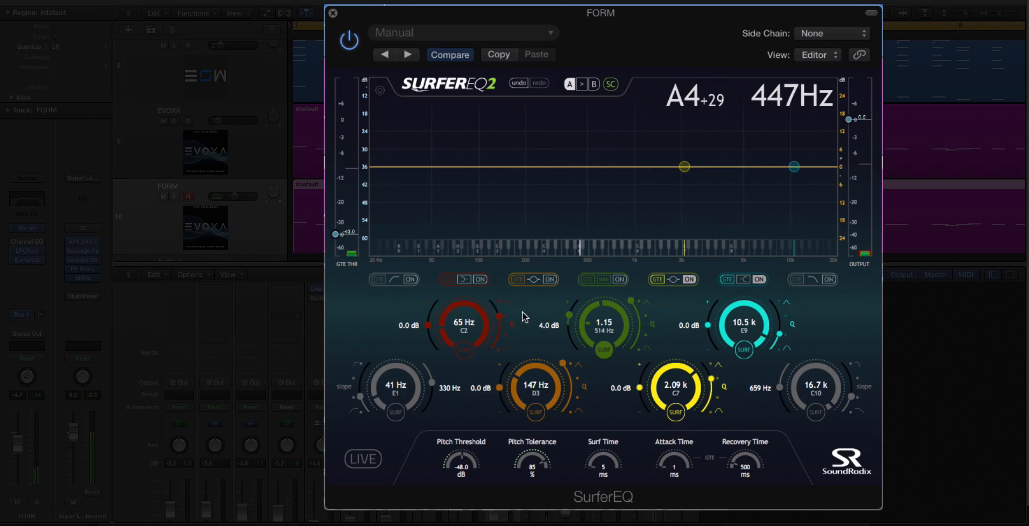
pyautogui.click(619, 279)
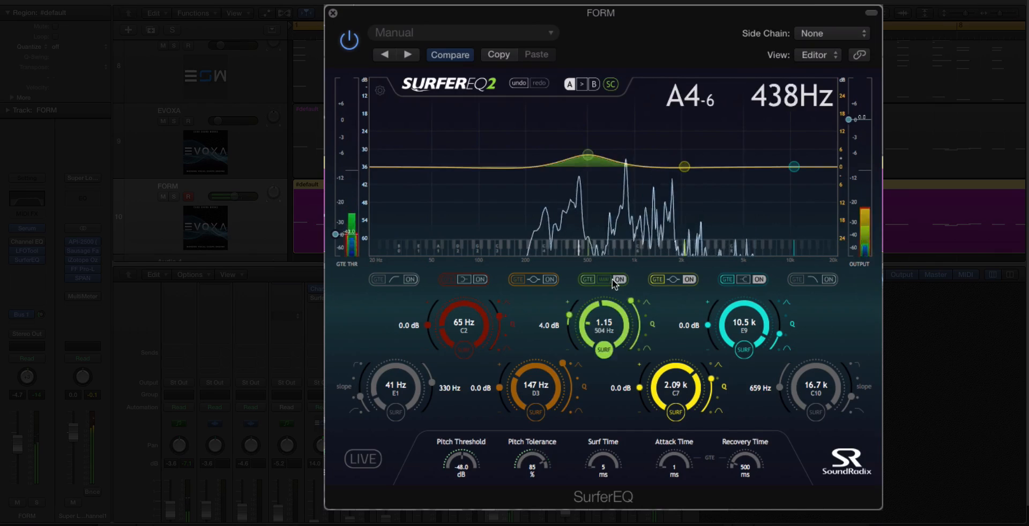
pyautogui.click(604, 279)
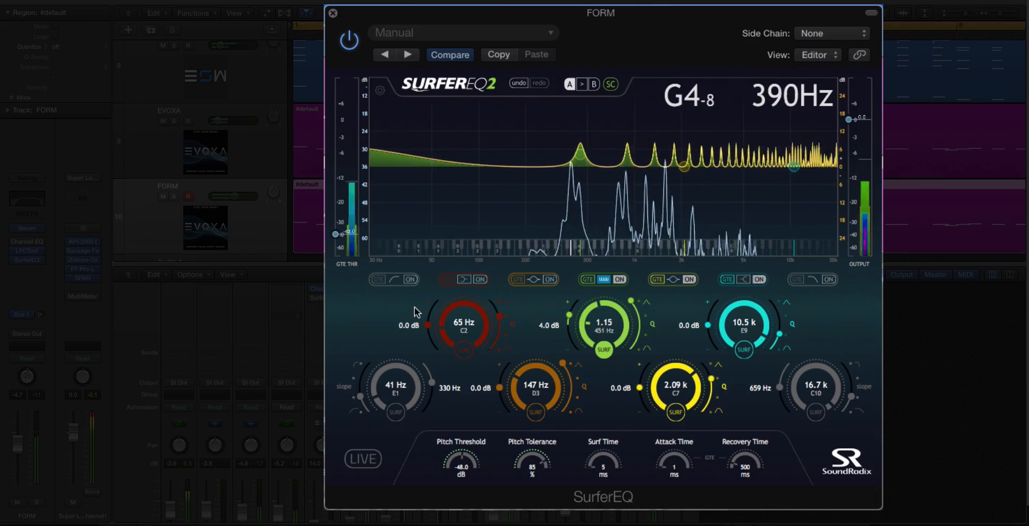
# Step: Enable the low-cut band at 54 Hz and raise the green band's gain to 4.7 dB for playback
pyautogui.click(409, 279)
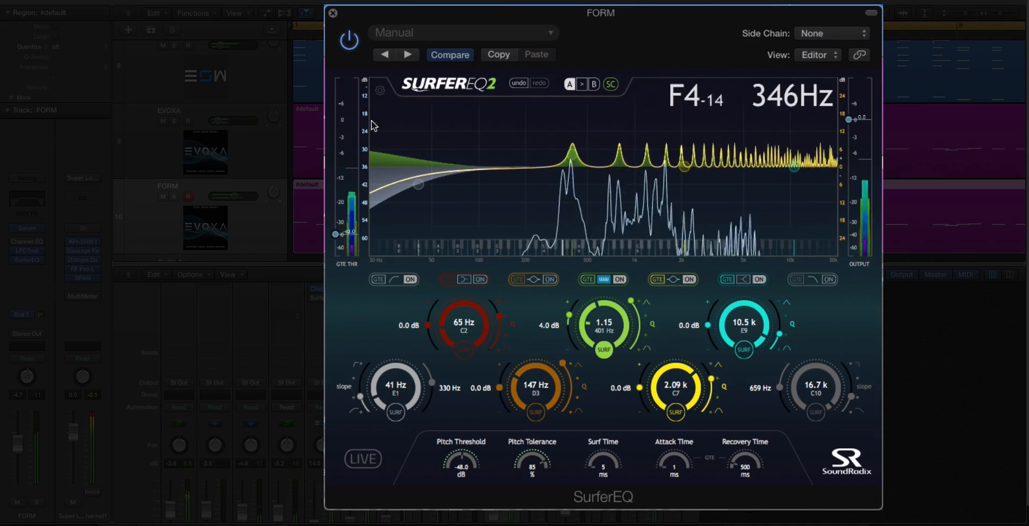
pyautogui.moveTo(419, 185); pyautogui.dragTo(422, 215)
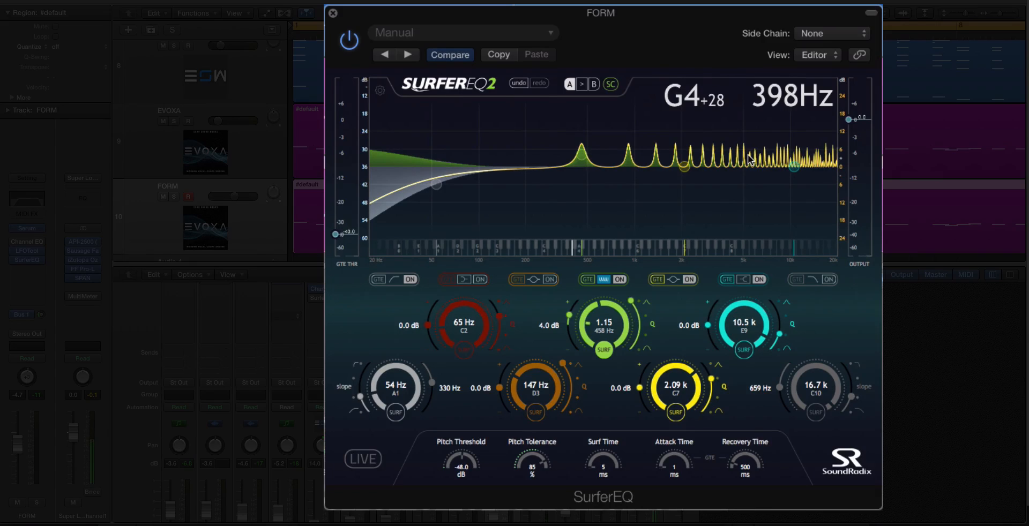
pyautogui.moveTo(570, 320)
pyautogui.mouseDown()
pyautogui.moveTo(571, 294)
pyautogui.moveTo(571, 340)
pyautogui.moveTo(573, 318)
pyautogui.mouseUp()
pyautogui.press('space')
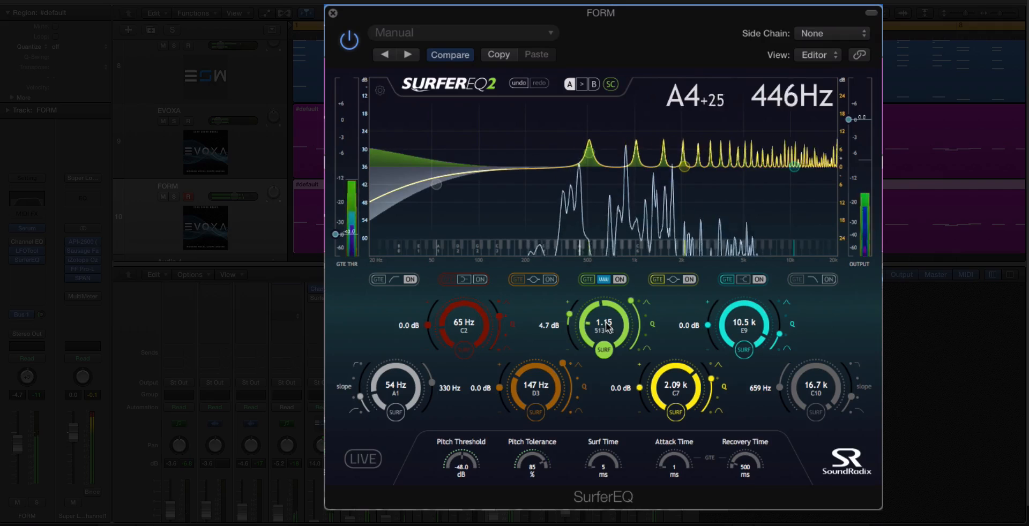
# Step: Switch the green band to bell and boost its gain to 20.0 dB during playback
pyautogui.click(602, 279)
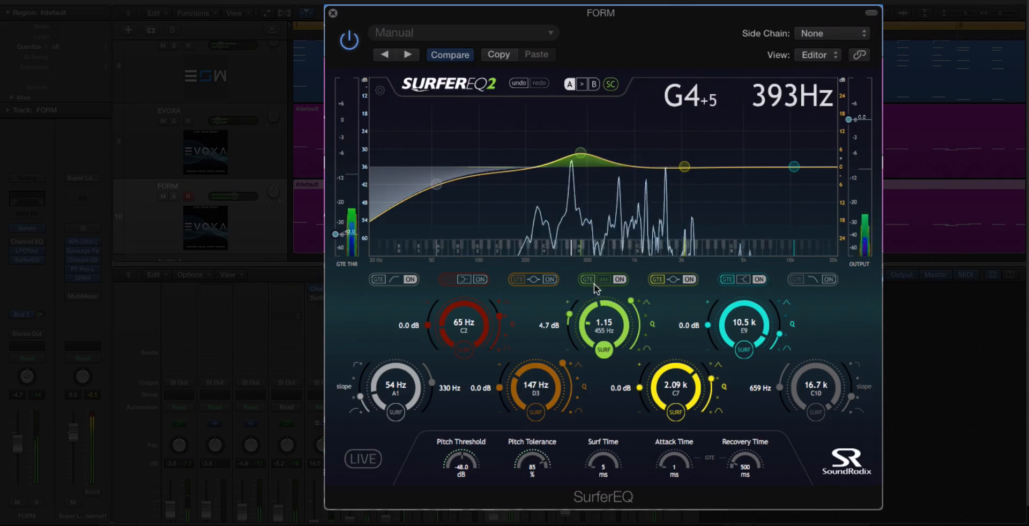
pyautogui.click(594, 282)
pyautogui.moveTo(580, 308); pyautogui.dragTo(584, 281)
# Step: Compare the strongly boosted green band's bell and harmonic shapes during playback, ending on the decaying harmonic shape
pyautogui.click(603, 280)
pyautogui.click(601, 279)
pyautogui.click(603, 280)
pyautogui.click(601, 279)
pyautogui.click(601, 278)
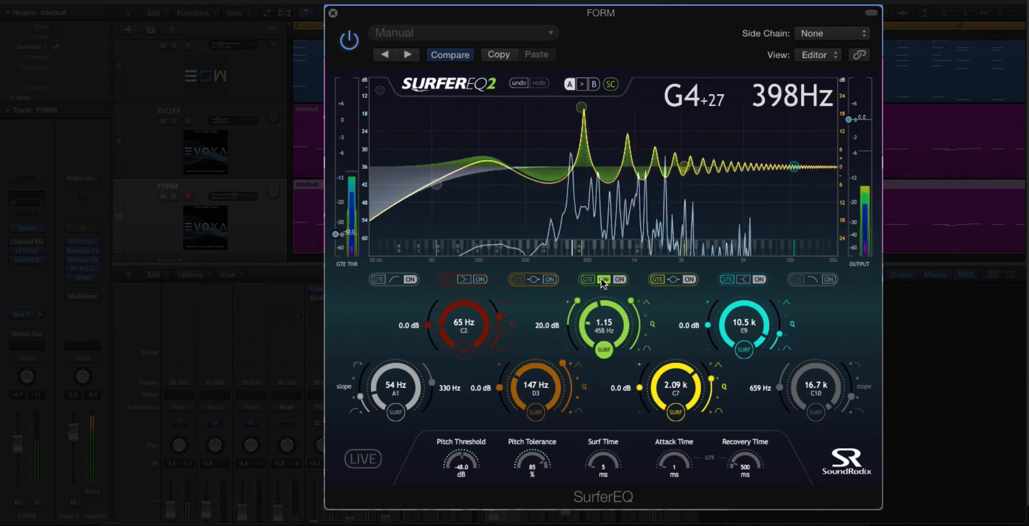
pyautogui.click(601, 278)
pyautogui.click(601, 279)
pyautogui.click(602, 279)
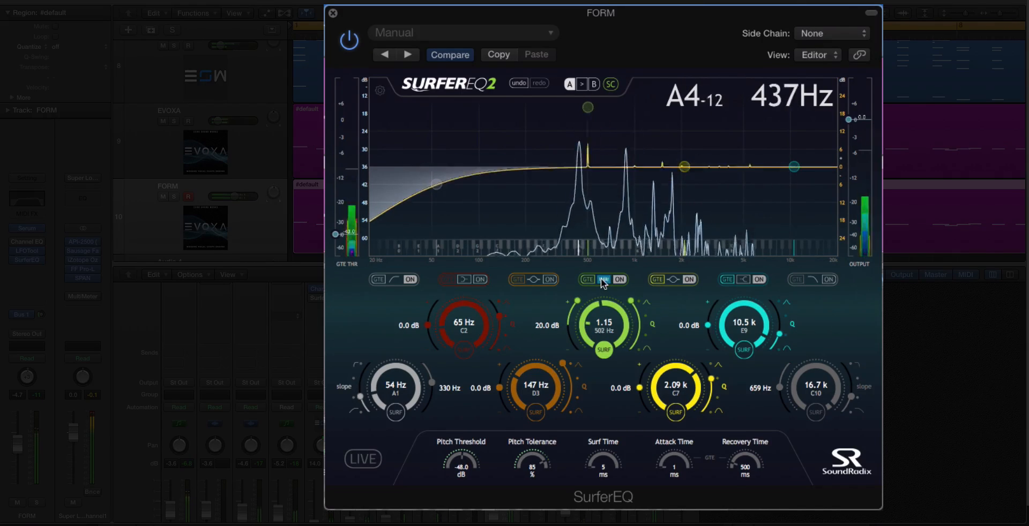
pyautogui.click(601, 278)
pyautogui.click(601, 279)
# Step: Lower the green band's gain to 1.1 dB and raise it to 7.6 dB
pyautogui.moveTo(577, 301); pyautogui.dragTo(566, 324)
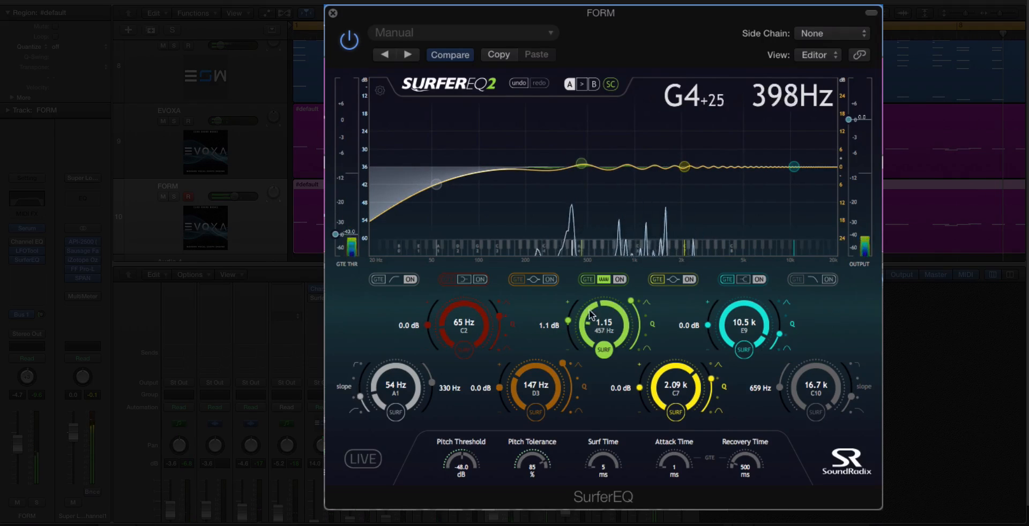
pyautogui.moveTo(565, 325); pyautogui.dragTo(569, 312)
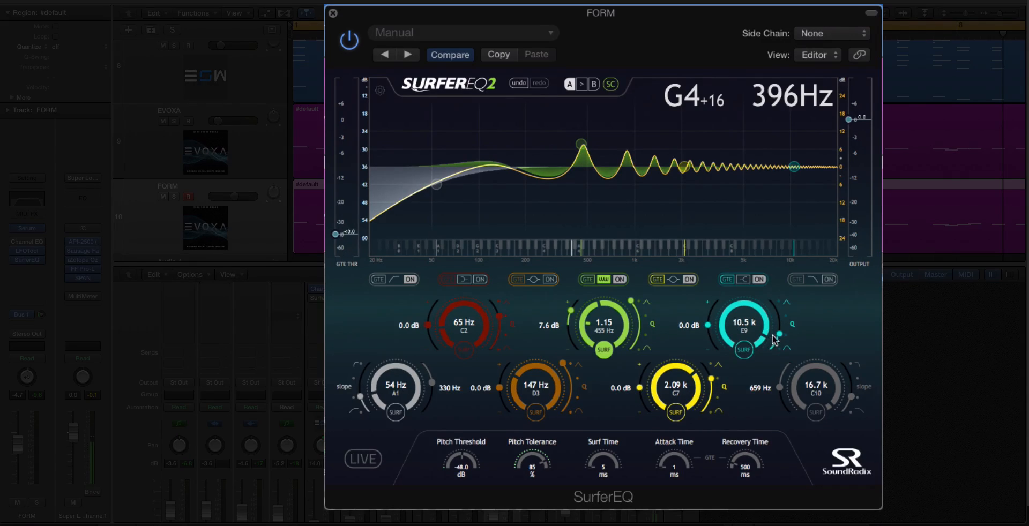
# Step: Move the teal band to 628 Hz and bypass the green band
pyautogui.click(760, 280)
pyautogui.click(759, 279)
pyautogui.click(620, 279)
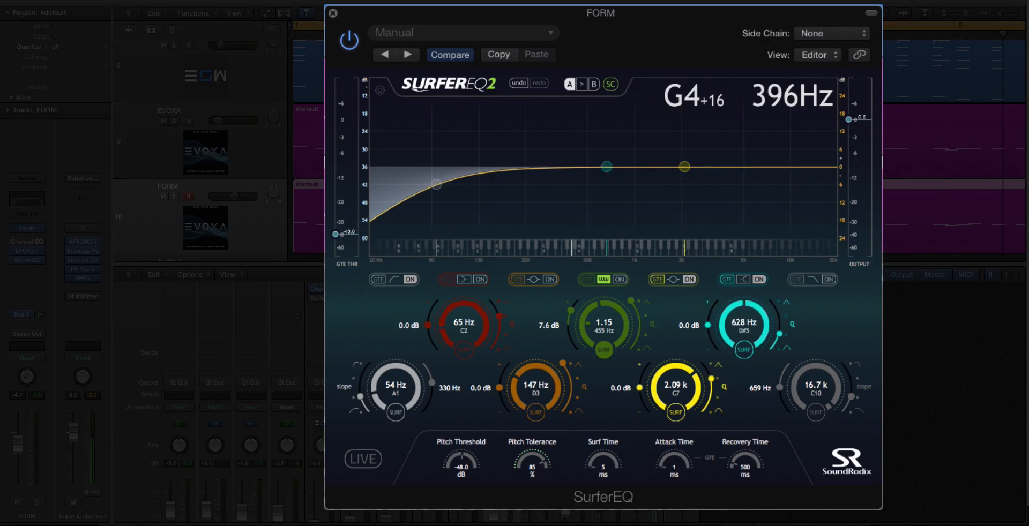
# Step: Boost the teal band by 11.4 dB at 1.10 kHz and cycle its filter shapes, ending on a high shelf
pyautogui.moveTo(710, 325); pyautogui.dragTo(727, 298)
pyautogui.click(741, 279)
pyautogui.click(741, 279)
pyautogui.click(743, 279)
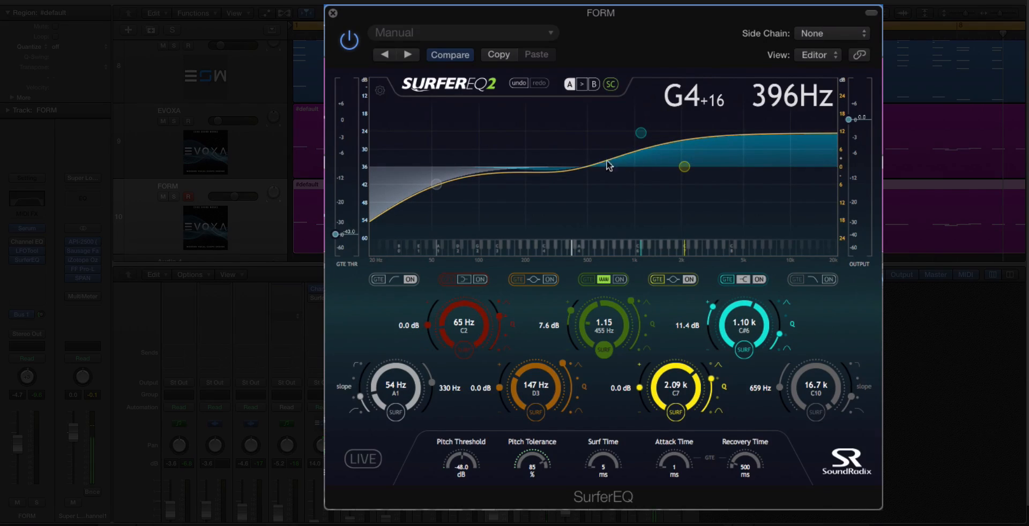
# Step: Switch the teal band to a bell, enable its Surf tracking during playback, and boost it 5.6 dB at a pitch ratio of 12.35
pyautogui.click(741, 279)
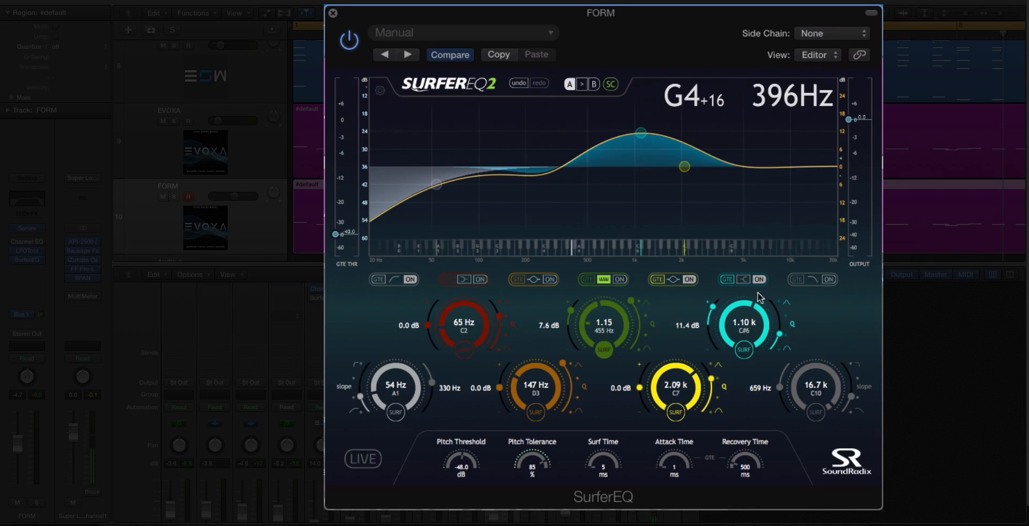
pyautogui.moveTo(779, 333); pyautogui.dragTo(744, 299)
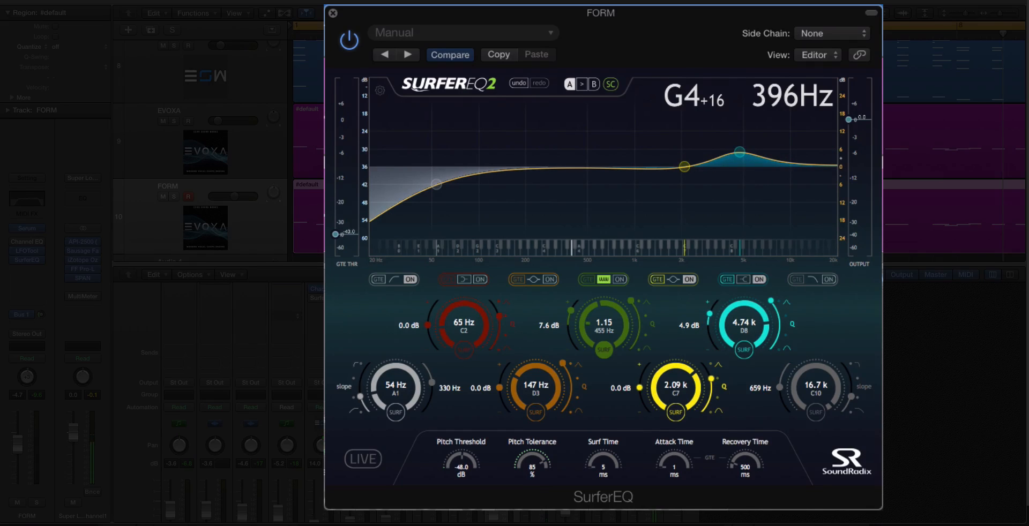
pyautogui.press('space')
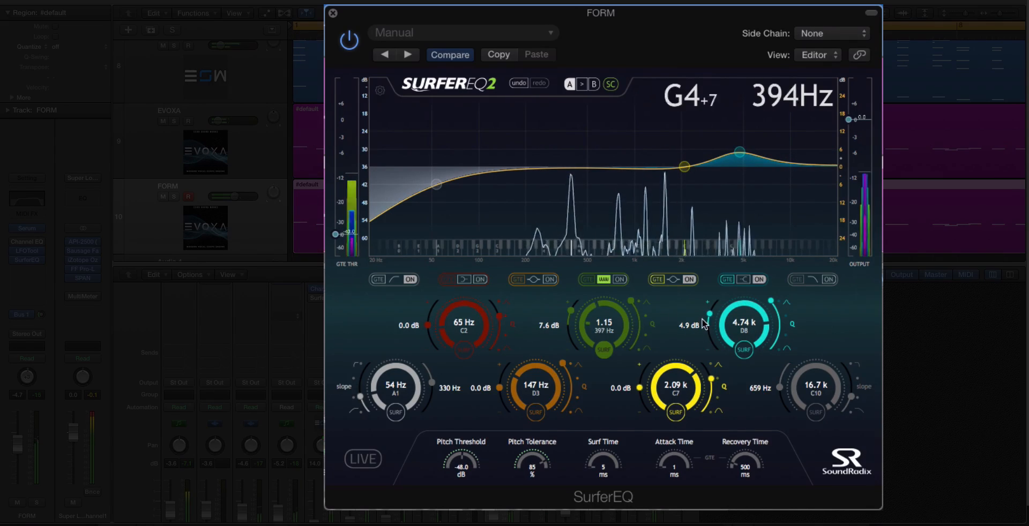
pyautogui.click(749, 351)
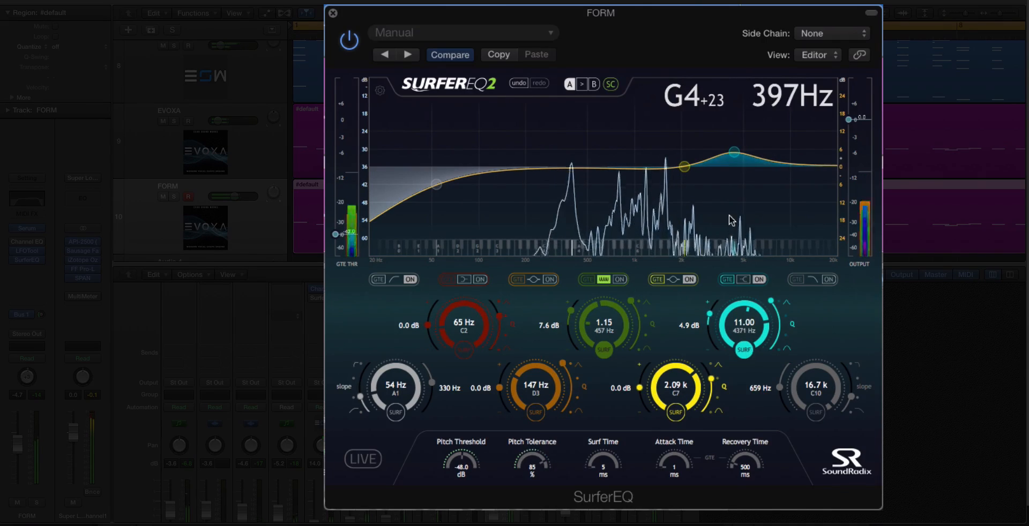
pyautogui.moveTo(737, 158); pyautogui.dragTo(742, 152)
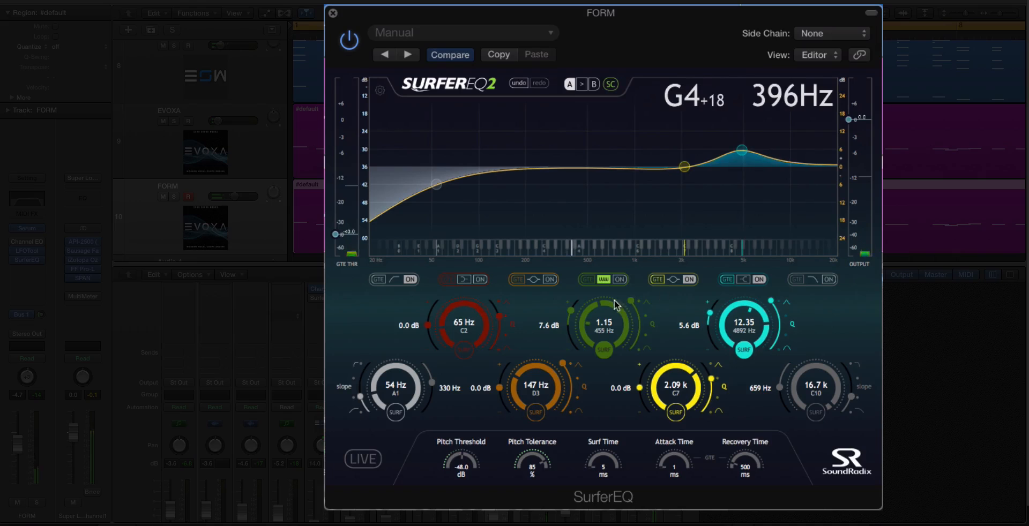
# Step: Re-enable the green band and compare the sound with the whole plug-in bypassed and active
pyautogui.click(620, 280)
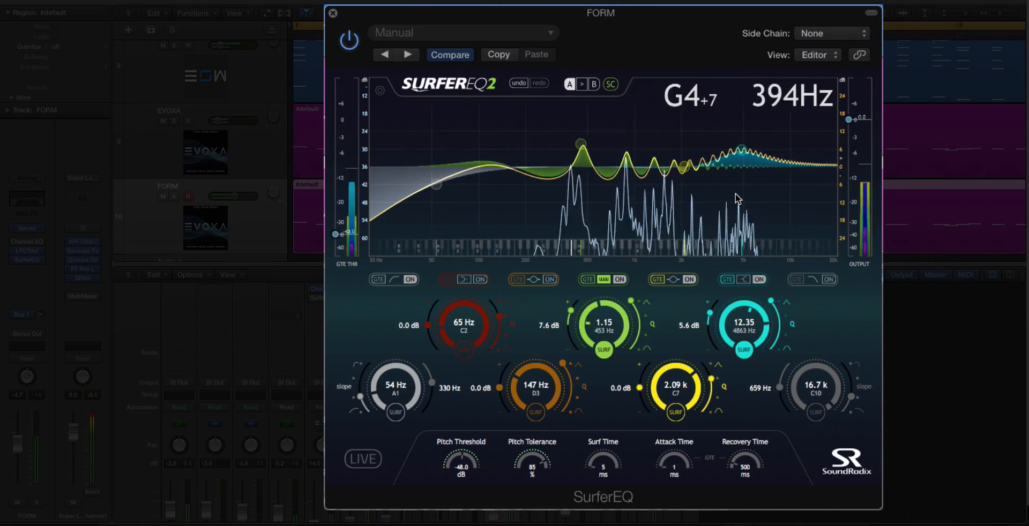
pyautogui.click(348, 41)
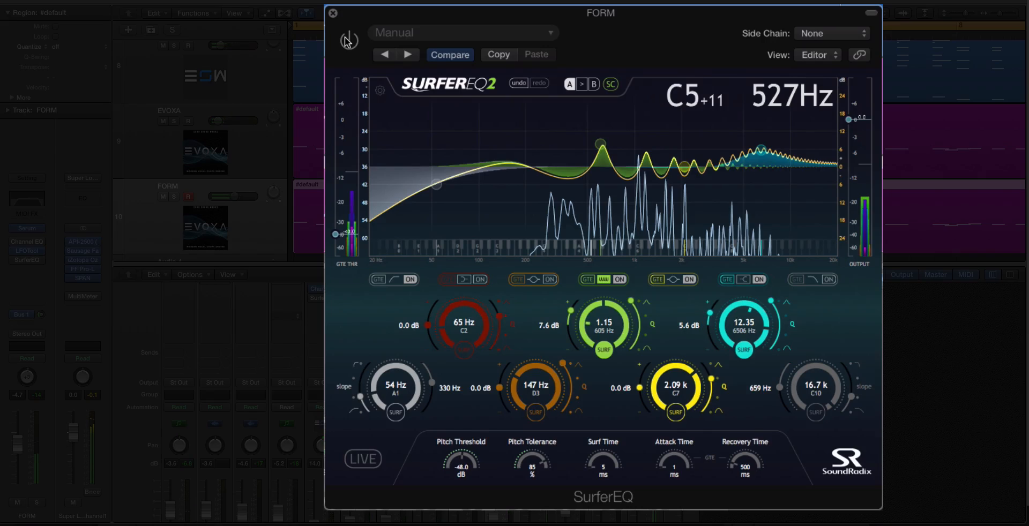
pyautogui.click(347, 41)
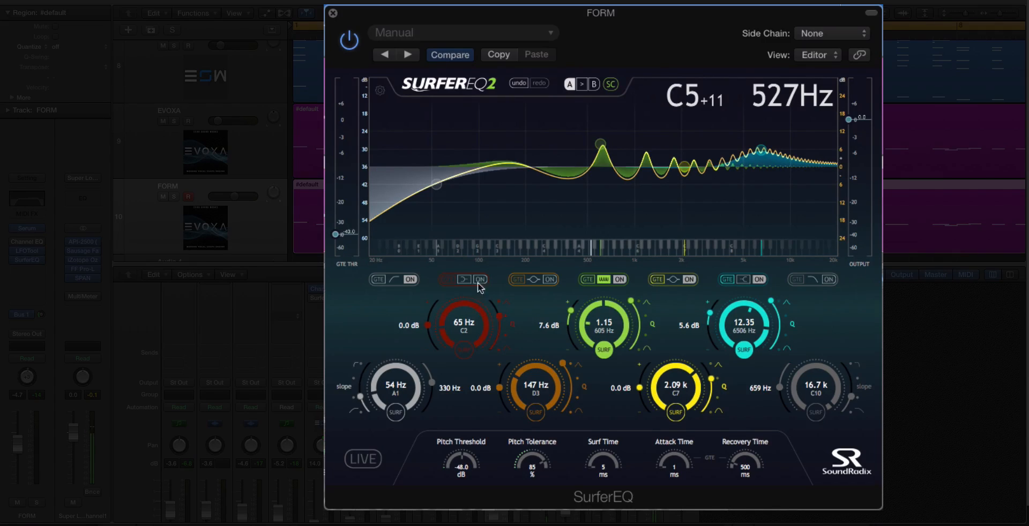
# Step: Set Pitch Threshold to -73.1 dB, Surf Time and Attack Time to 1 ms, and Recovery Time to 1325 ms
pyautogui.moveTo(485, 460)
pyautogui.mouseDown()
pyautogui.moveTo(485, 445)
pyautogui.moveTo(471, 468)
pyautogui.mouseUp()
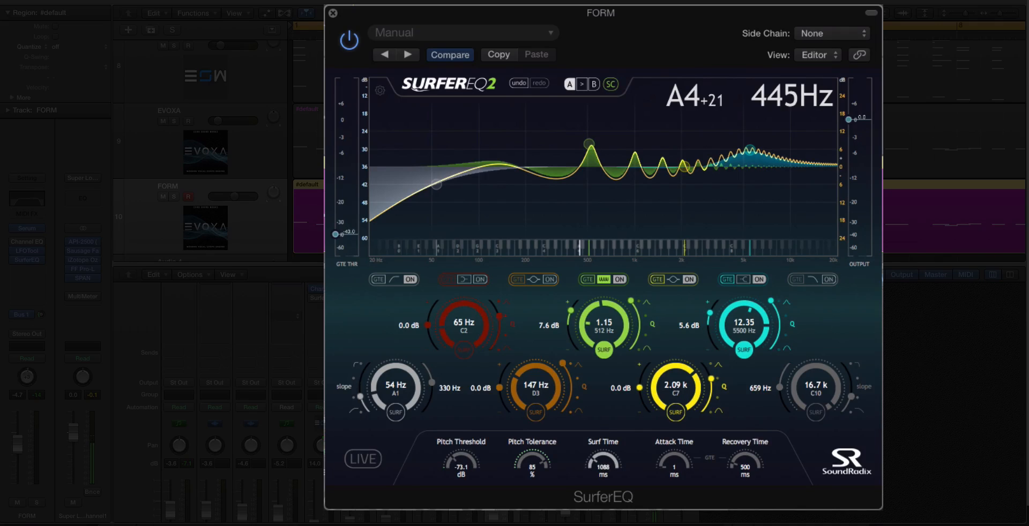
pyautogui.moveTo(598, 458); pyautogui.dragTo(590, 479)
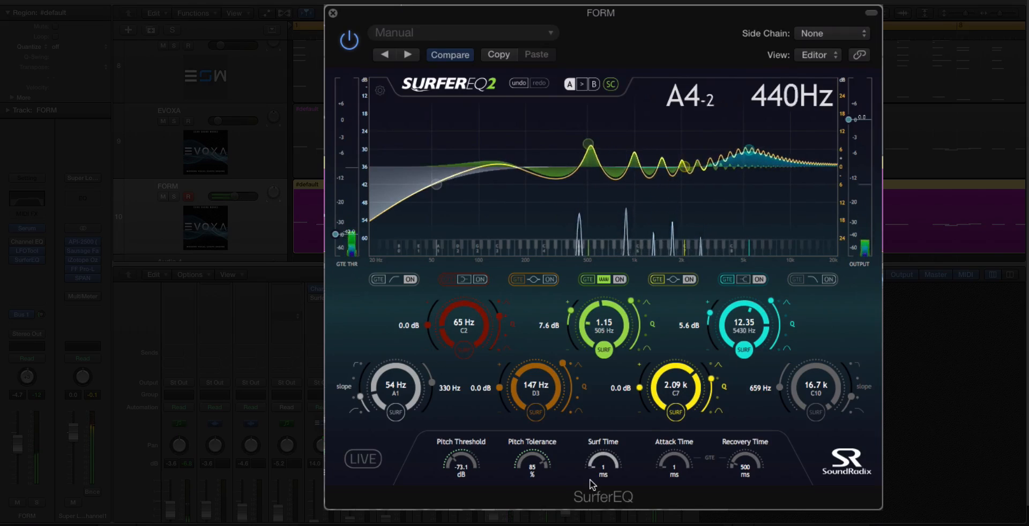
pyautogui.press('space')
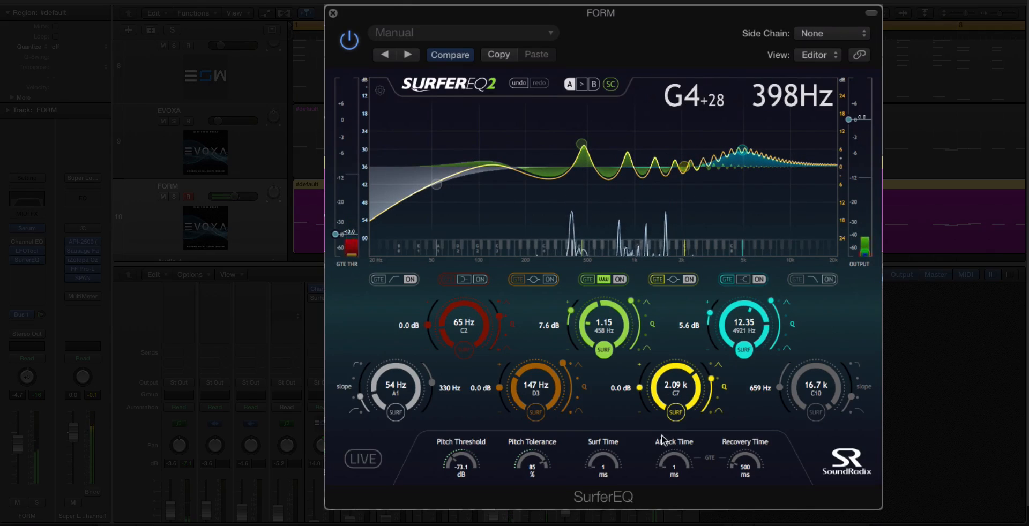
pyautogui.moveTo(666, 455); pyautogui.dragTo(665, 456)
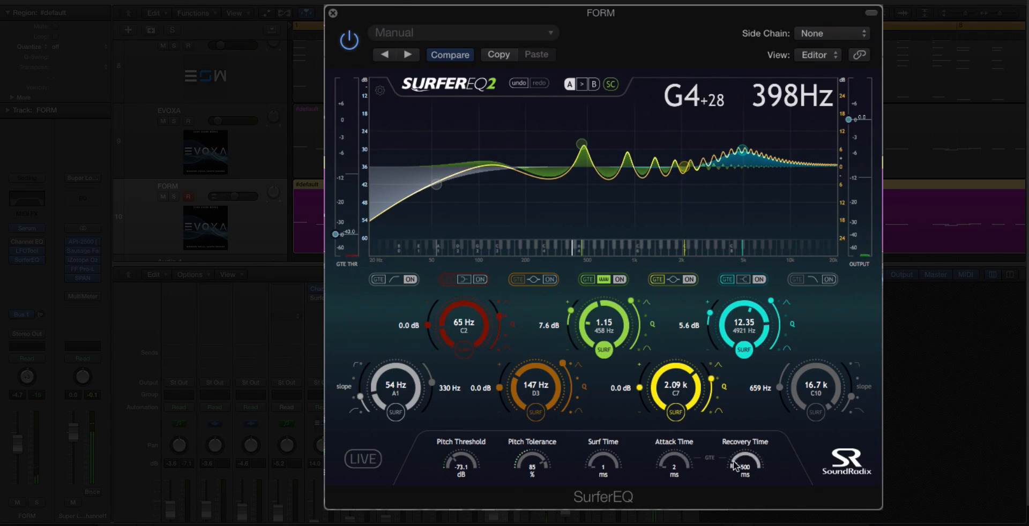
pyautogui.press('space')
pyautogui.moveTo(680, 464); pyautogui.dragTo(675, 478)
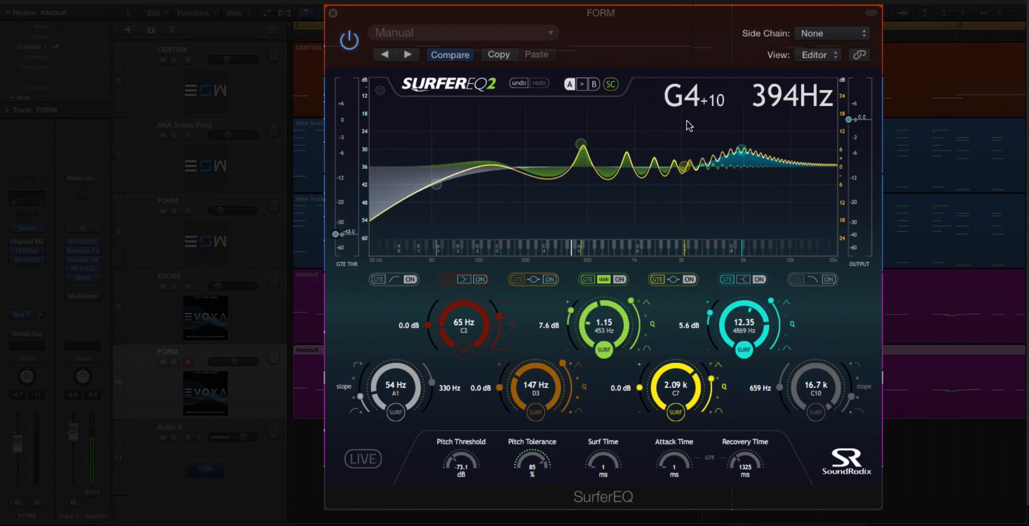
# Step: Compare the plug-in's A and B settings, ending on B
pyautogui.click(588, 82)
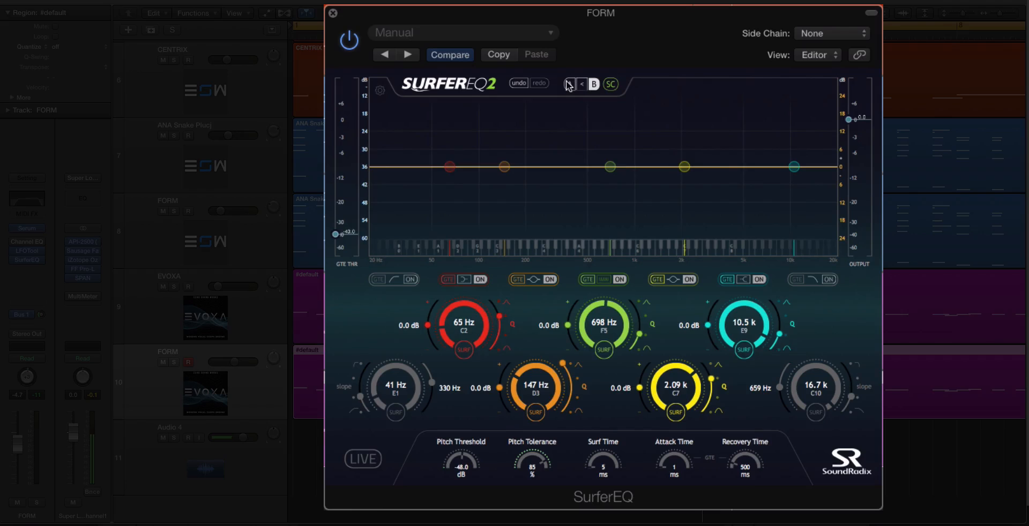
pyautogui.click(569, 84)
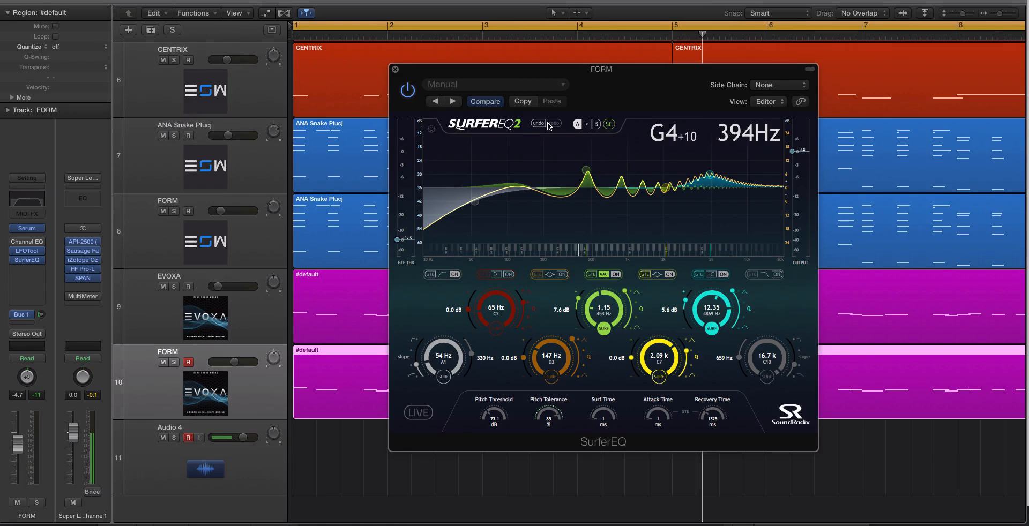
pyautogui.click(596, 124)
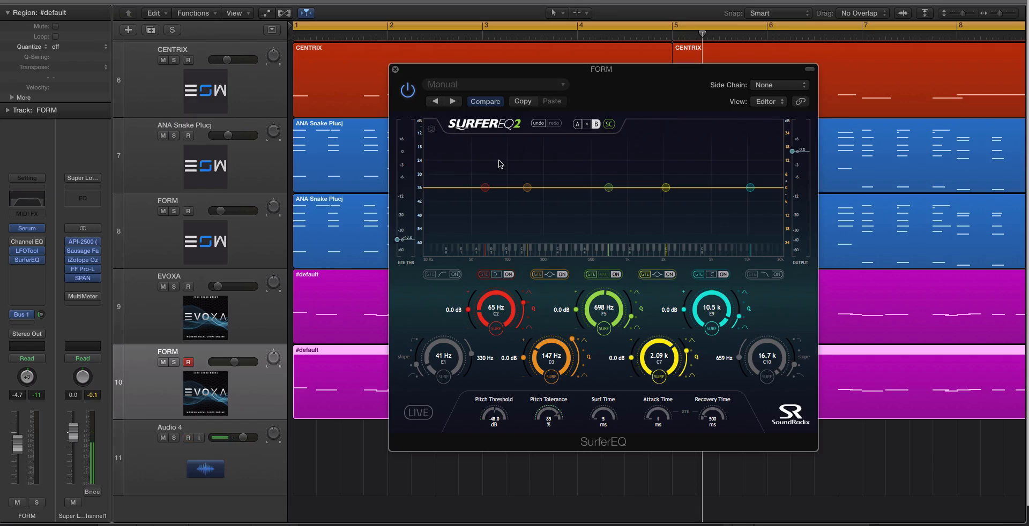
# Step: In setting B, move the red band to 91 Hz and boost the orange band 1.2 dB at 225 Hz
pyautogui.click(454, 276)
pyautogui.click(455, 276)
pyautogui.moveTo(481, 317); pyautogui.dragTo(481, 306)
pyautogui.moveTo(528, 188); pyautogui.dragTo(549, 185)
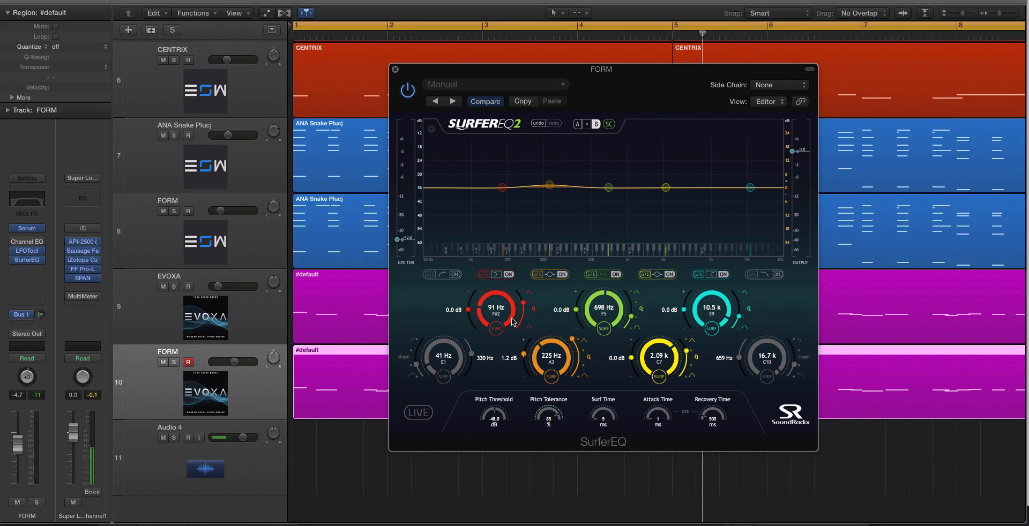
# Step: Adjust the red band's gain, Q and filter shape, and pull the orange band's gain down
pyautogui.moveTo(469, 310)
pyautogui.mouseDown()
pyautogui.moveTo(473, 281)
pyautogui.moveTo(472, 324)
pyautogui.moveTo(472, 301)
pyautogui.moveTo(484, 312)
pyautogui.moveTo(470, 289)
pyautogui.moveTo(469, 314)
pyautogui.mouseUp()
pyautogui.moveTo(500, 192)
pyautogui.mouseDown()
pyautogui.moveTo(500, 244)
pyautogui.moveTo(496, 134)
pyautogui.moveTo(502, 191)
pyautogui.mouseUp()
pyautogui.moveTo(524, 304)
pyautogui.mouseDown()
pyautogui.moveTo(522, 329)
pyautogui.moveTo(520, 288)
pyautogui.mouseUp()
pyautogui.moveTo(548, 187)
pyautogui.mouseDown()
pyautogui.moveTo(548, 177)
pyautogui.moveTo(552, 196)
pyautogui.mouseUp()
pyautogui.click(496, 273)
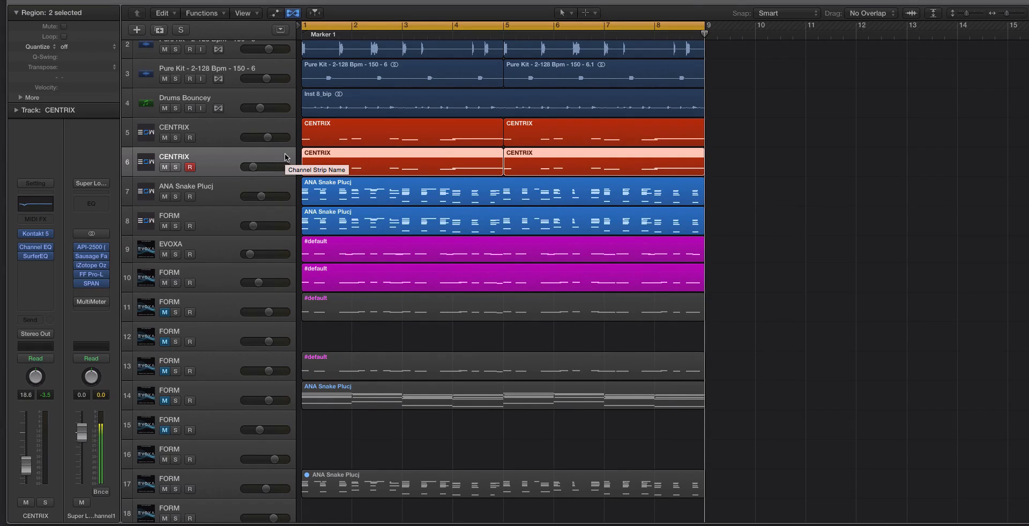
# Step: Move the lower CENTRIX track between the two Pure Kit tracks and open its SurferEQ beside the arrangement
pyautogui.scroll(2, 268, 160)
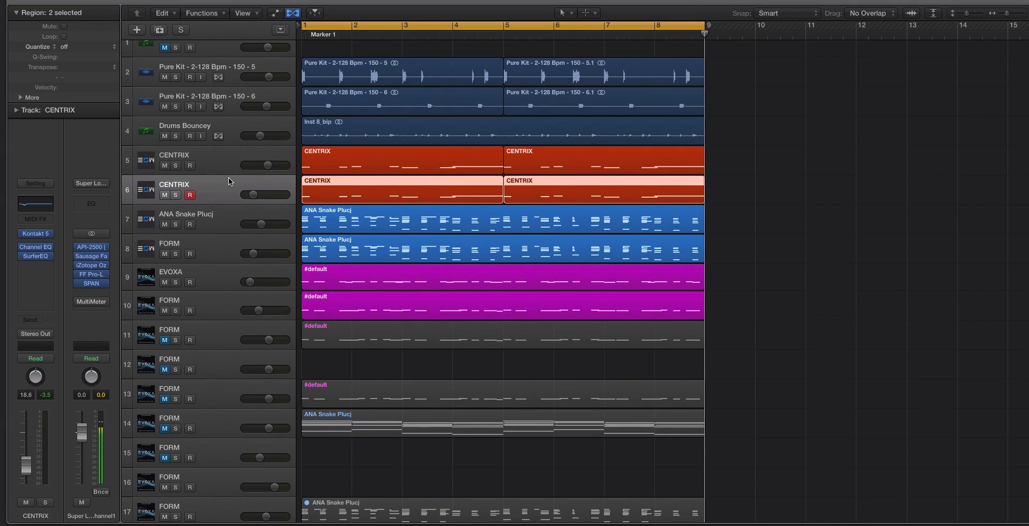
pyautogui.moveTo(226, 160); pyautogui.dragTo(235, 89)
pyautogui.press('super+Down')
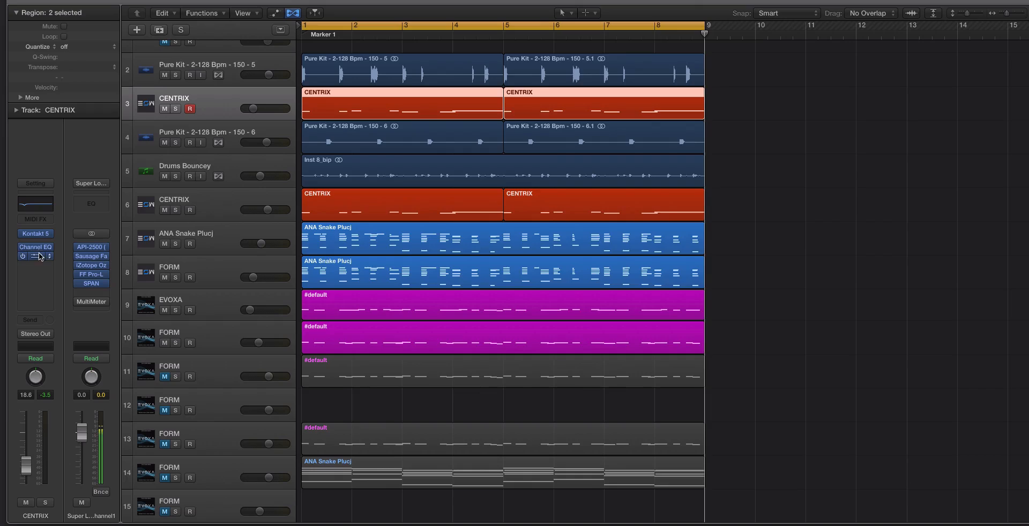
pyautogui.click(36, 256)
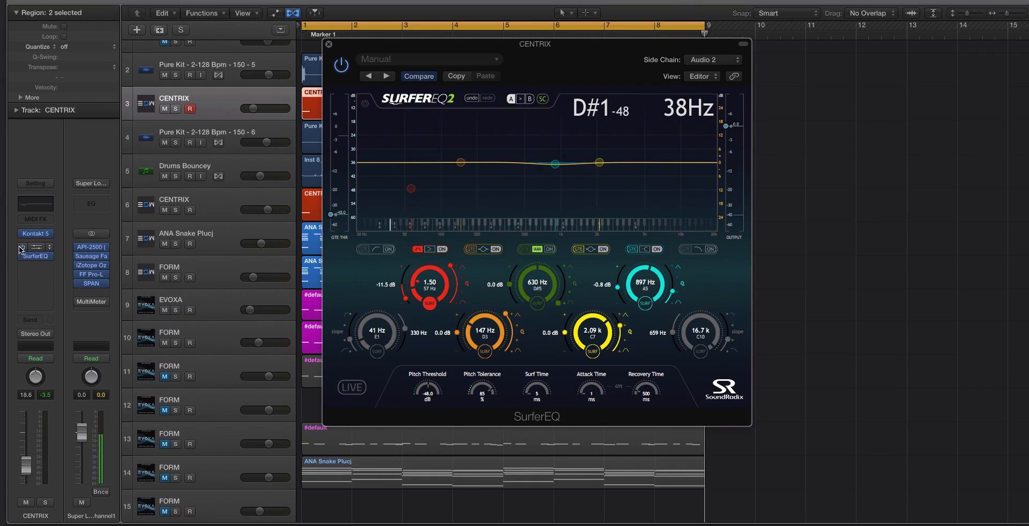
pyautogui.moveTo(347, 48); pyautogui.dragTo(596, 30)
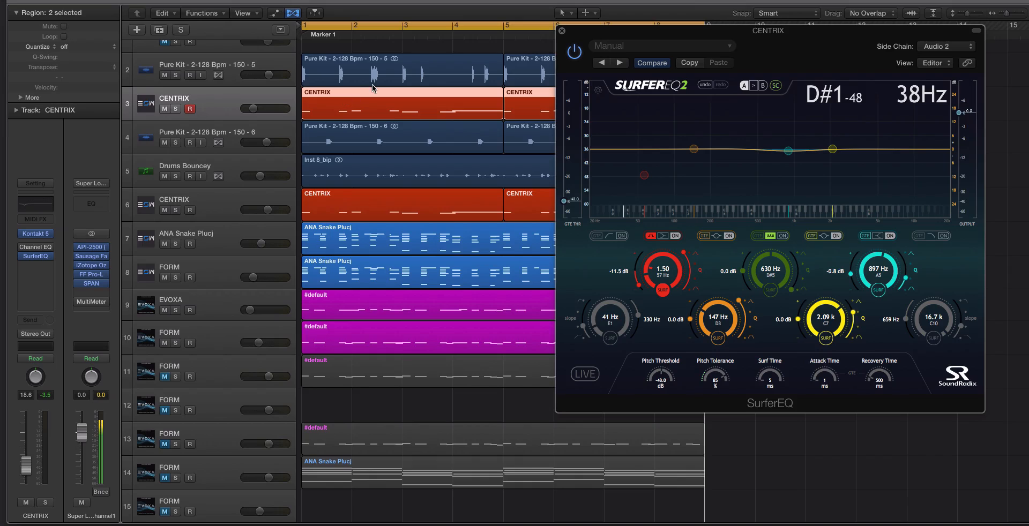
# Step: Solo the selected CENTRIX regions, play them to watch the red band follow the bass pitch, and close the plug-in window
pyautogui.press('super+Left')
pyautogui.press('super+Left')
pyautogui.hotkey('ctrl', 's')
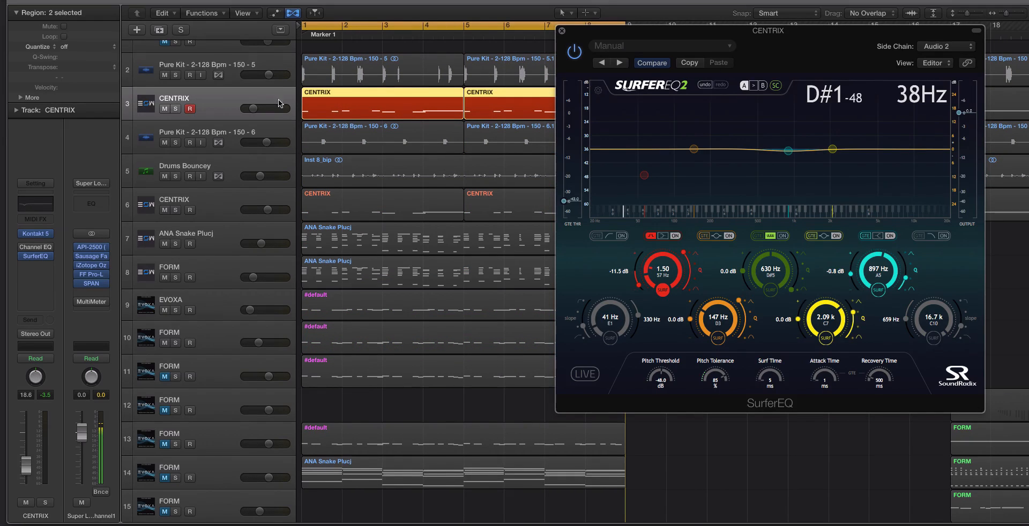
pyautogui.click(261, 100)
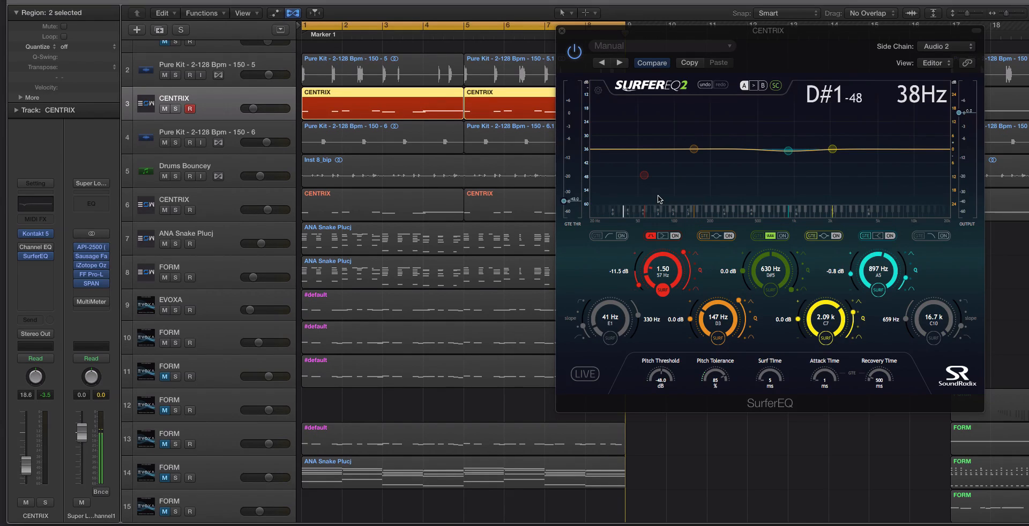
pyautogui.press('space')
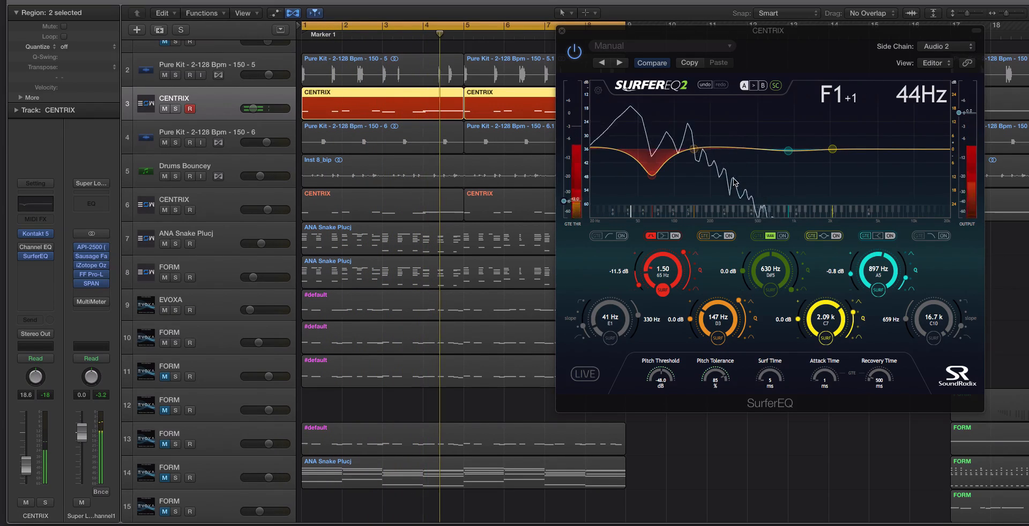
pyautogui.press('space')
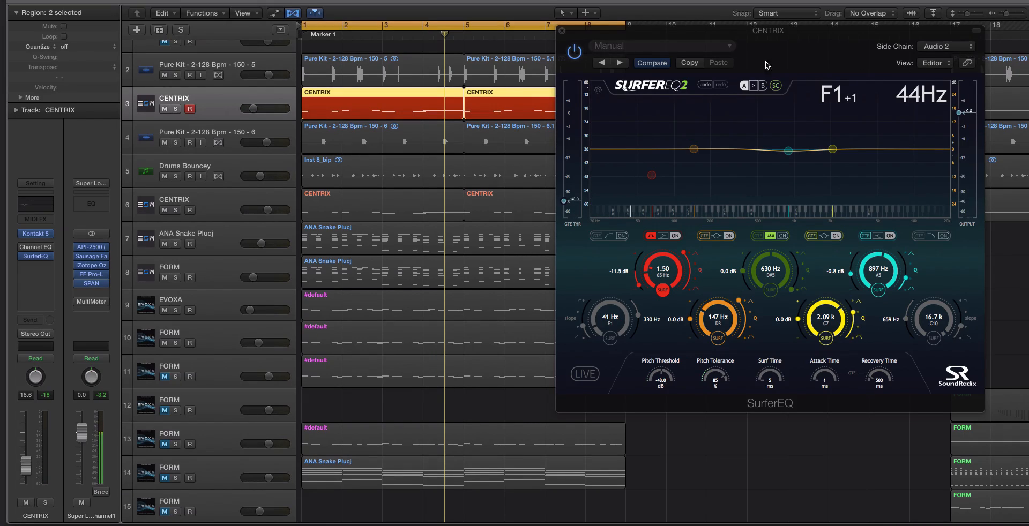
pyautogui.click(562, 32)
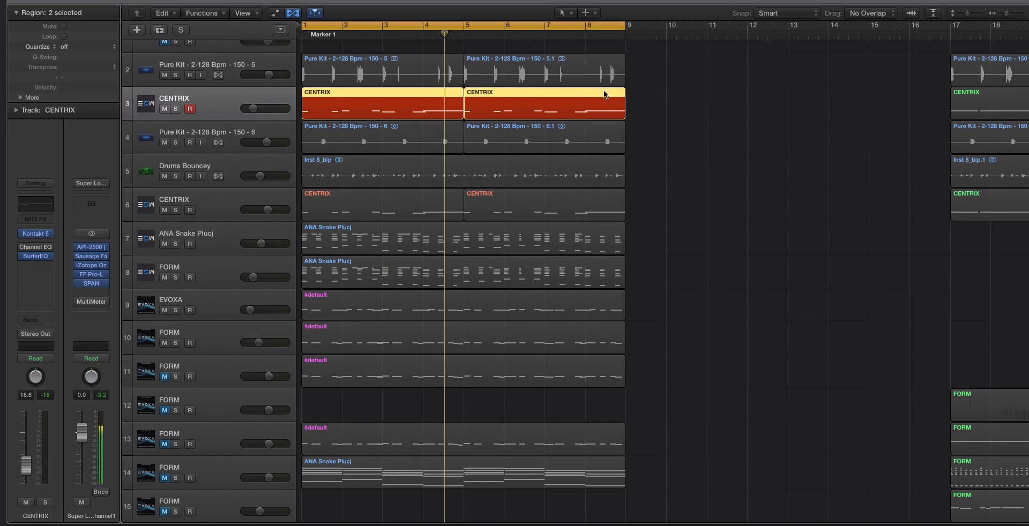
# Step: Bounce the two CENTRIX regions in place to audio and move the bounced track above the original CENTRIX track
pyautogui.click(402, 100)
pyautogui.moveTo(695, 104); pyautogui.dragTo(391, 101)
pyautogui.hotkey('ctrl', 'b')
pyautogui.press('Return')
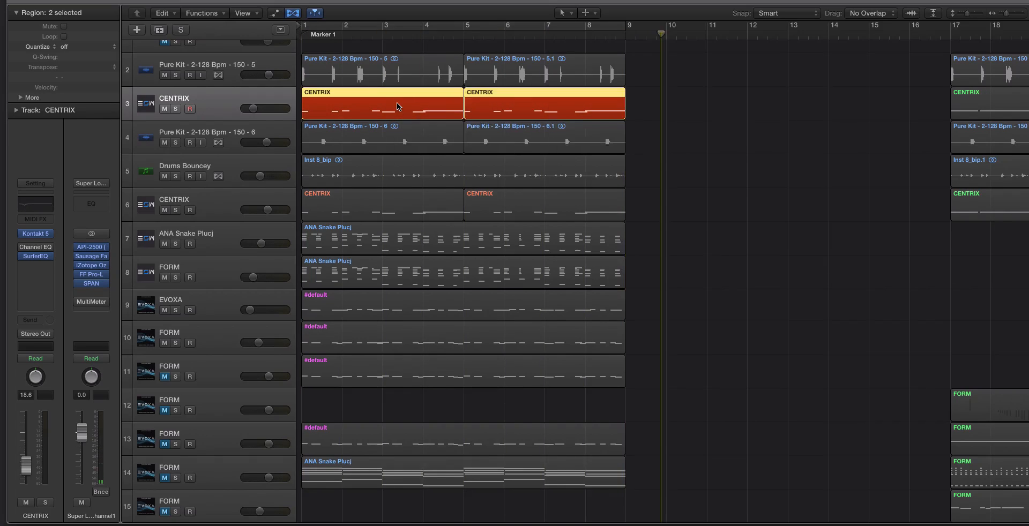
pyautogui.moveTo(253, 129); pyautogui.dragTo(251, 92)
# Step: Play the CENTRIX_bip region and examine its waveform close up
pyautogui.press('space')
pyautogui.press('super+Up')
pyautogui.press('super+Up')
pyautogui.press('super+Up')
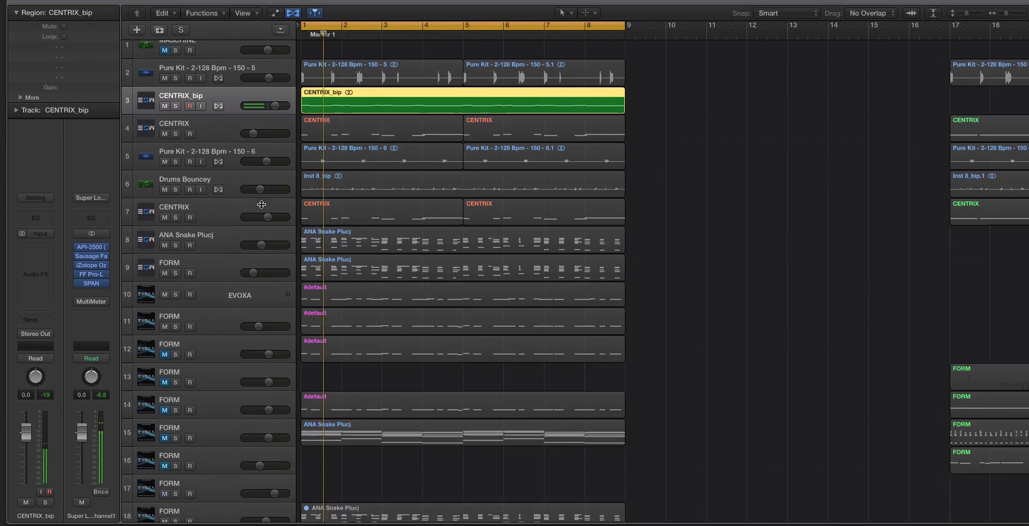
pyautogui.scroll(2, 261, 204)
pyautogui.press('super+Down')
pyautogui.press('super+Down')
pyautogui.press('super+Down')
pyautogui.press('super+Down')
pyautogui.press('super+Down')
pyautogui.press('super+Down')
pyautogui.press('super+Down')
pyautogui.press('super+Up')
pyautogui.press('super+Up')
pyautogui.press('super+Up')
pyautogui.press('super+Up')
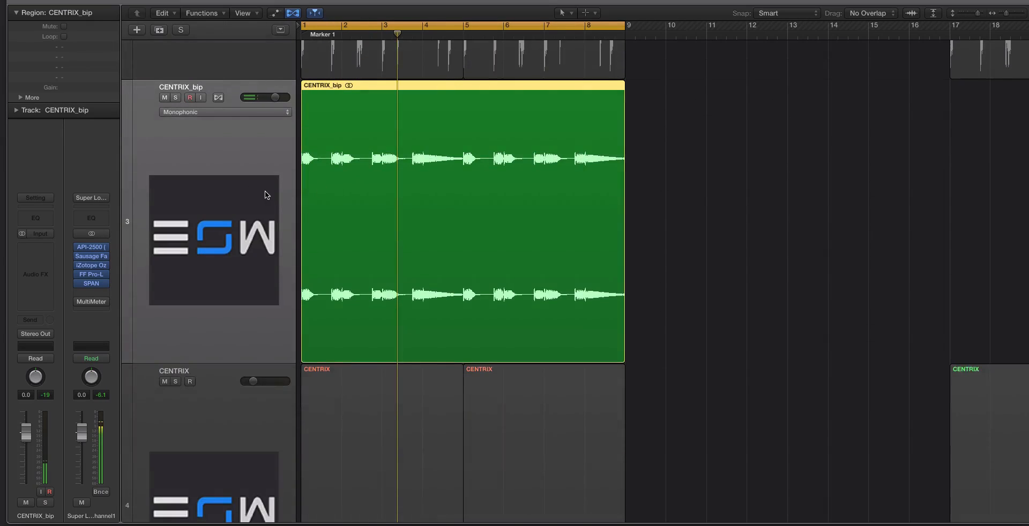
# Step: Move the SurferEQ plug-in from the CENTRIX channel strip to the CENTRIX_bip channel strip in the mixer
pyautogui.click(276, 264)
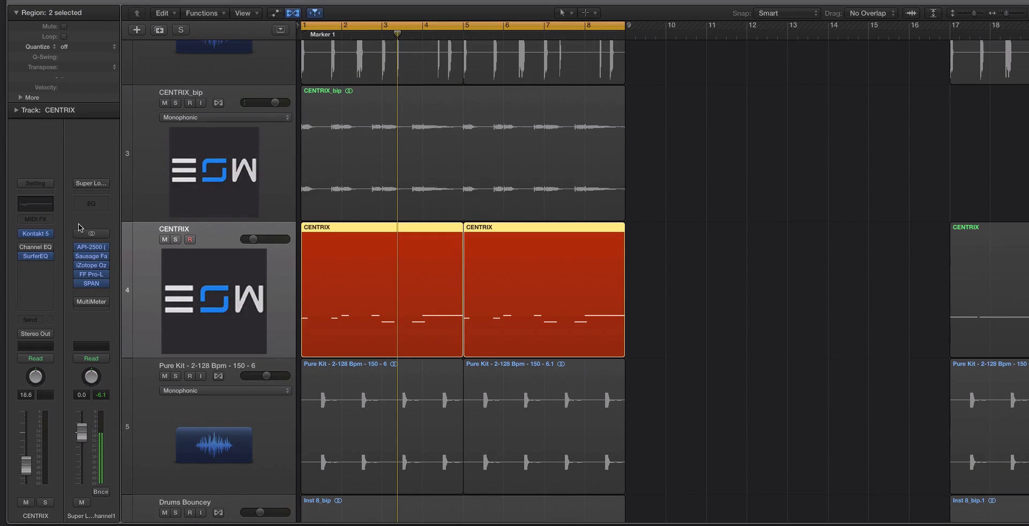
pyautogui.press('x')
pyautogui.scroll(5, 509, 321)
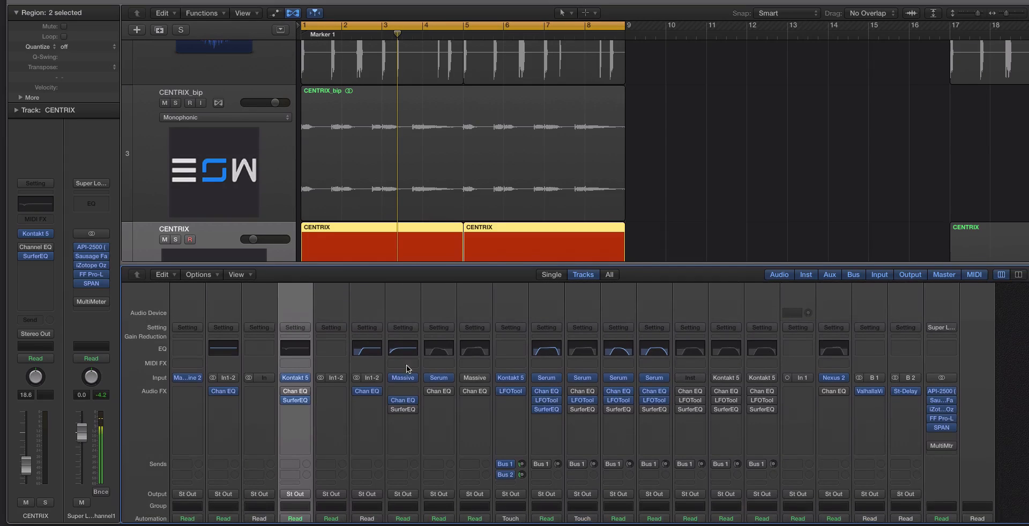
pyautogui.scroll(-2, 365, 369)
pyautogui.click(269, 190)
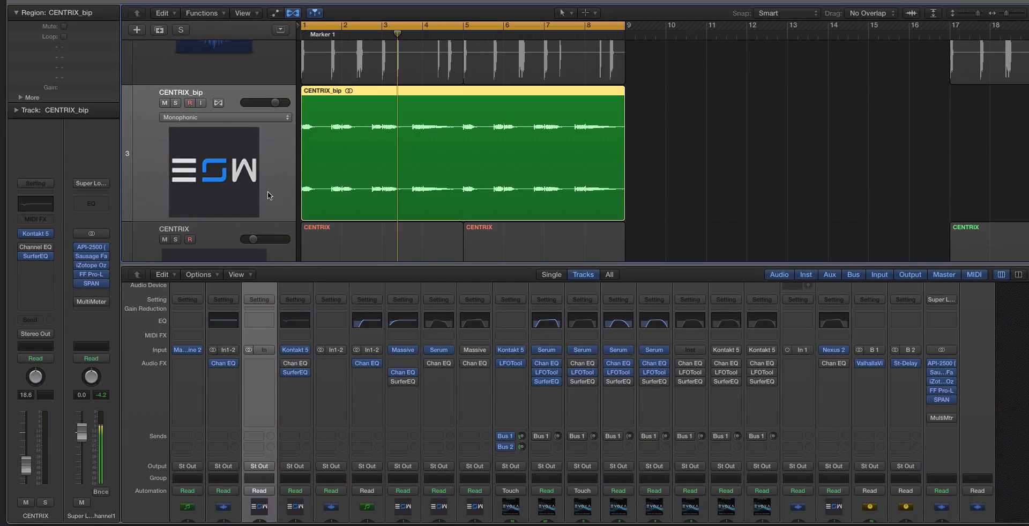
pyautogui.moveTo(292, 374); pyautogui.dragTo(256, 362)
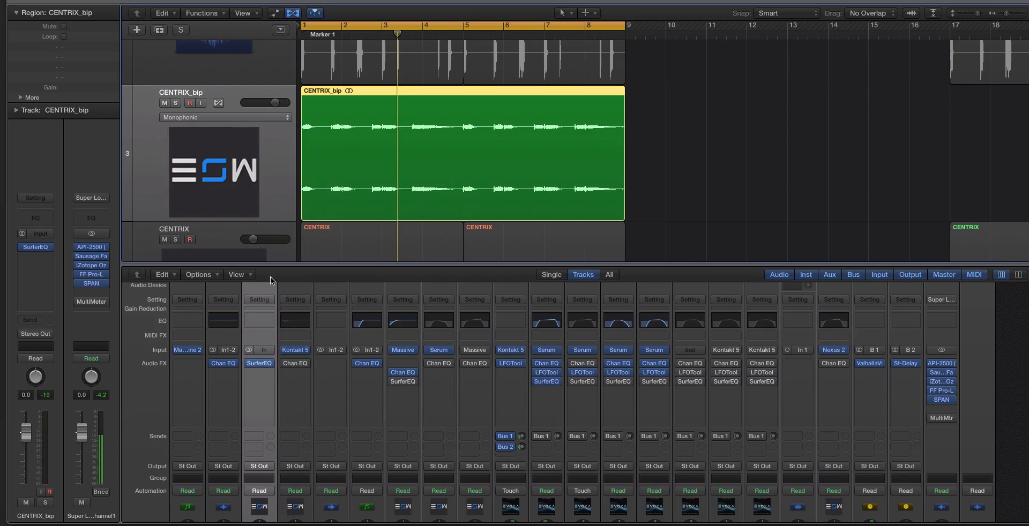
pyautogui.press('x')
# Step: Mute the original CENTRIX track below CENTRIX_bip
pyautogui.click(166, 254)
pyautogui.click(164, 240)
pyautogui.press('super+Up')
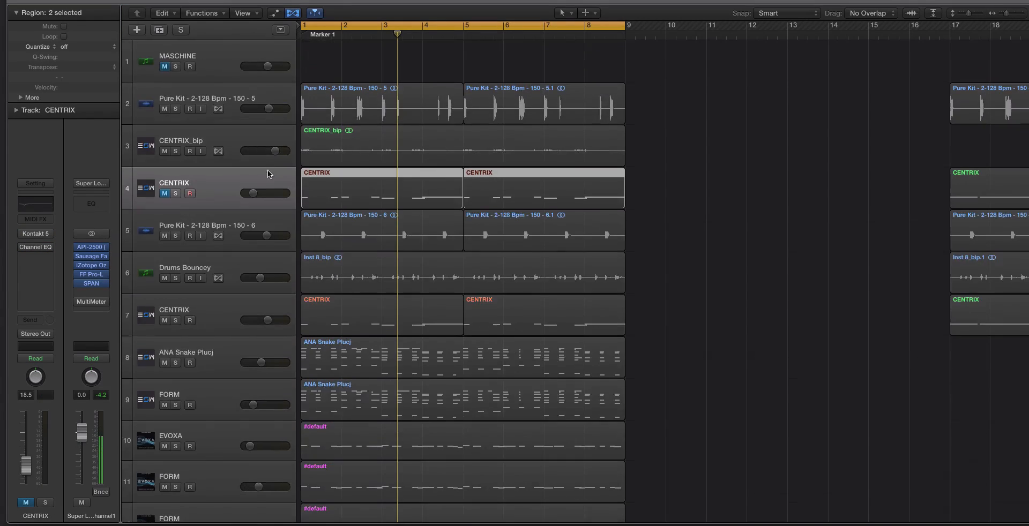
# Step: Select the CENTRIX_bip track and play its region from the start with larger track heights
pyautogui.click(227, 140)
pyautogui.press('Return')
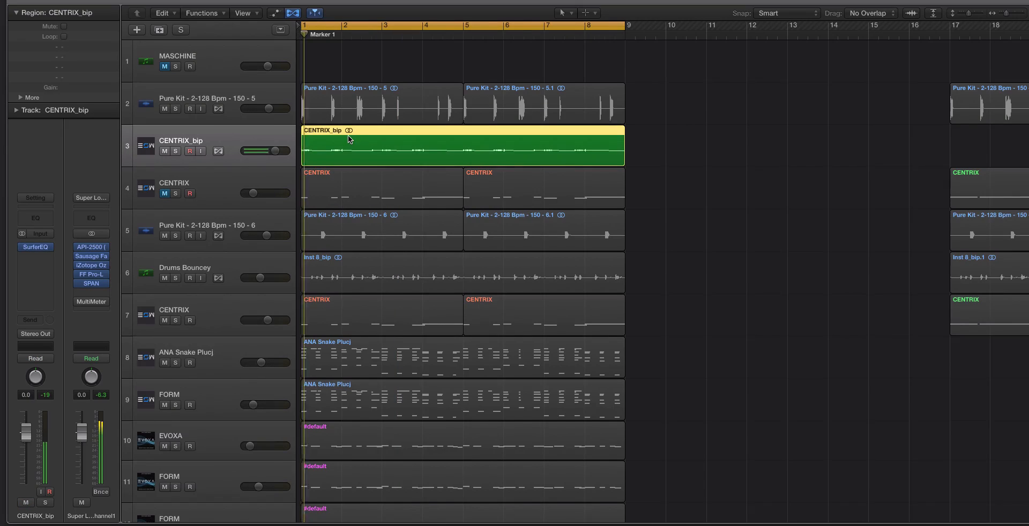
pyautogui.press('super+Down')
pyautogui.scroll(-2, 234, 168)
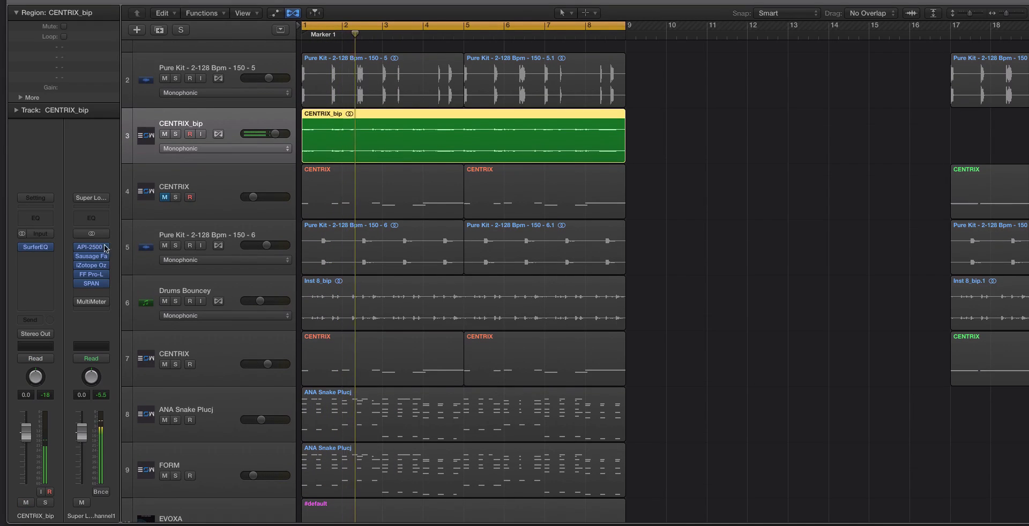
# Step: Select the first Pure Kit - 2-128 Bpm - 150 - 5 region together with CENTRIX_bip and play both from the start
pyautogui.click(344, 102)
pyautogui.press('Return')
pyautogui.keyDown('shift'); pyautogui.click(345, 123); pyautogui.keyUp('shift')
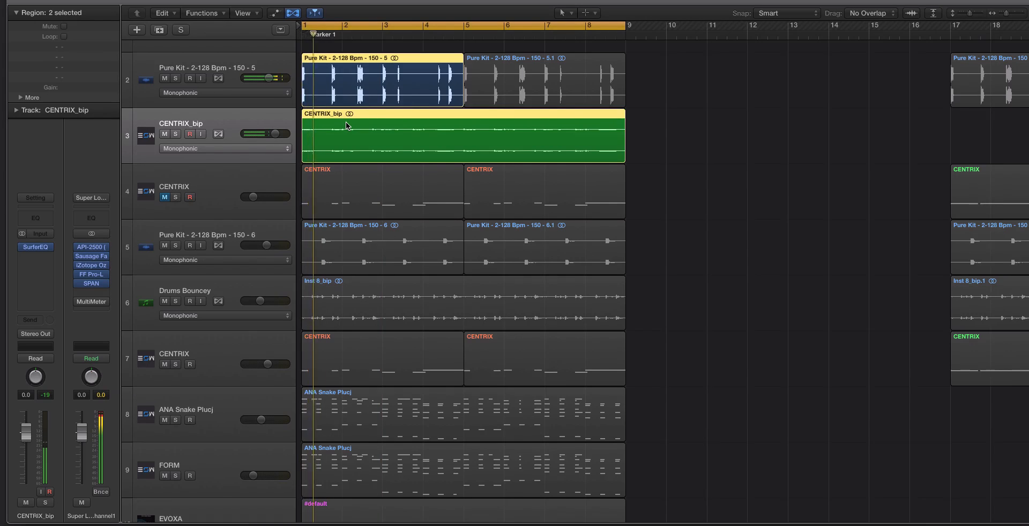
pyautogui.press('super+Right')
pyautogui.press('super+Right')
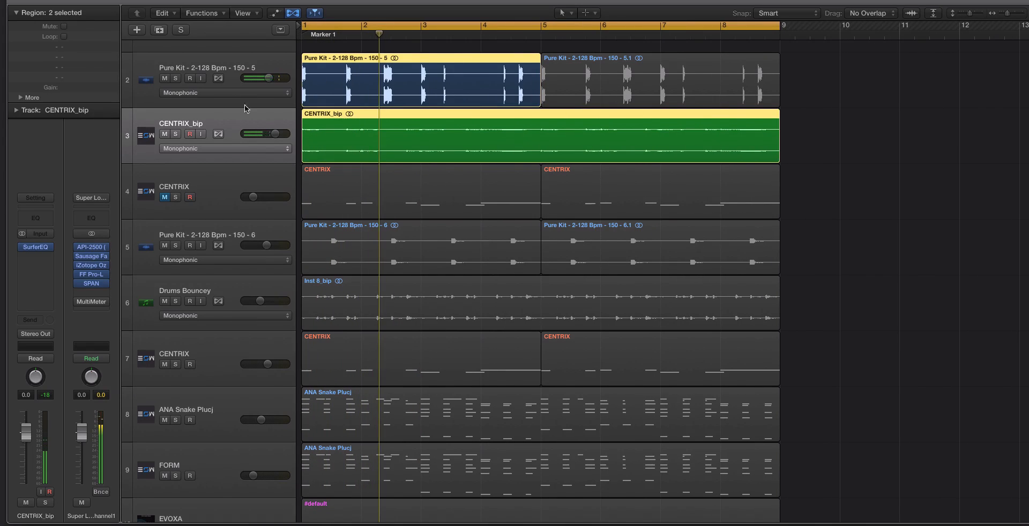
pyautogui.click(226, 77)
pyautogui.click(238, 114)
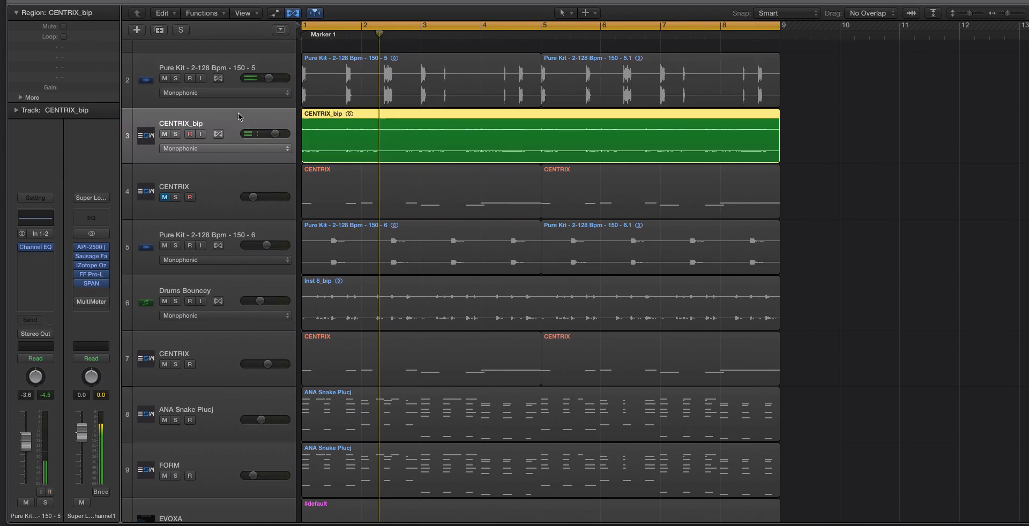
pyautogui.keyDown('shift'); pyautogui.click(364, 73); pyautogui.keyUp('shift')
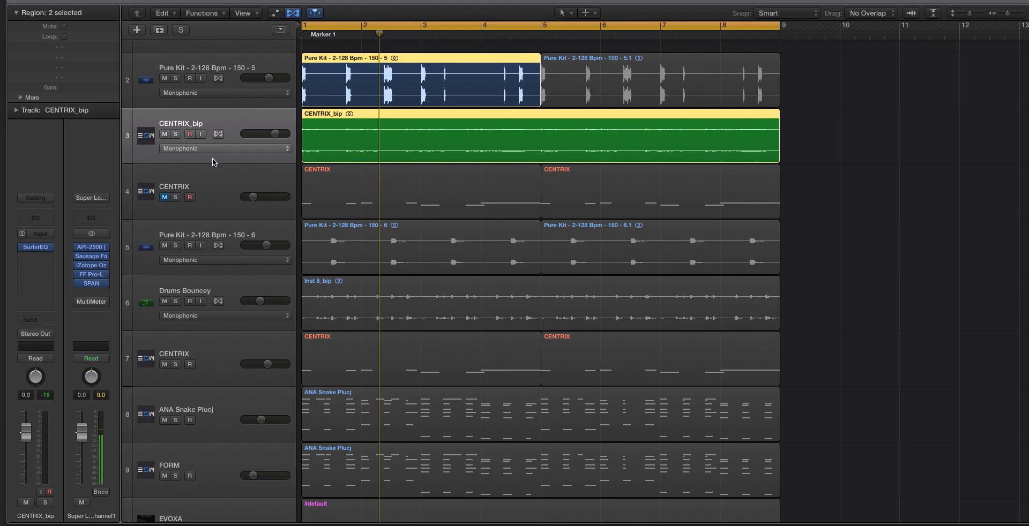
# Step: Open SurferEQ on CENTRIX_bip, turn on its SC mode and set the side chain to Audio 2 - Pure Kit - 2-128 Bpm - 150 - 5
pyautogui.click(33, 247)
pyautogui.moveTo(265, 5); pyautogui.dragTo(751, 3)
pyautogui.moveTo(602, 4); pyautogui.dragTo(631, 25)
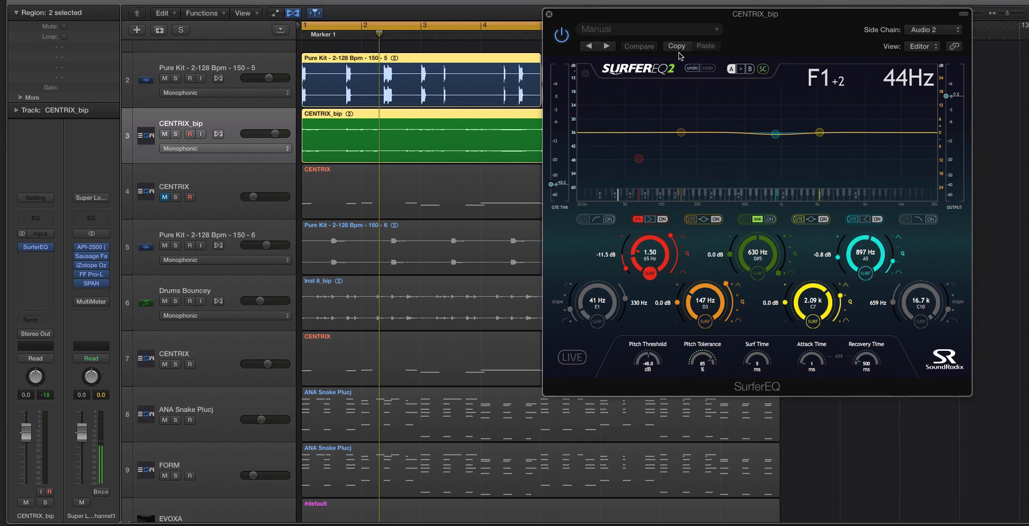
pyautogui.click(761, 69)
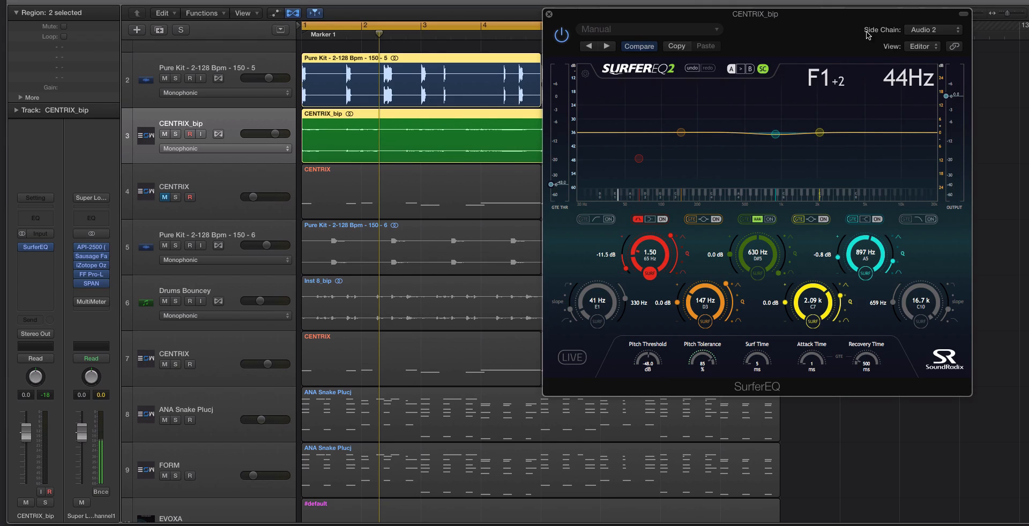
pyautogui.click(933, 29)
pyautogui.click(924, 56)
pyautogui.click(930, 31)
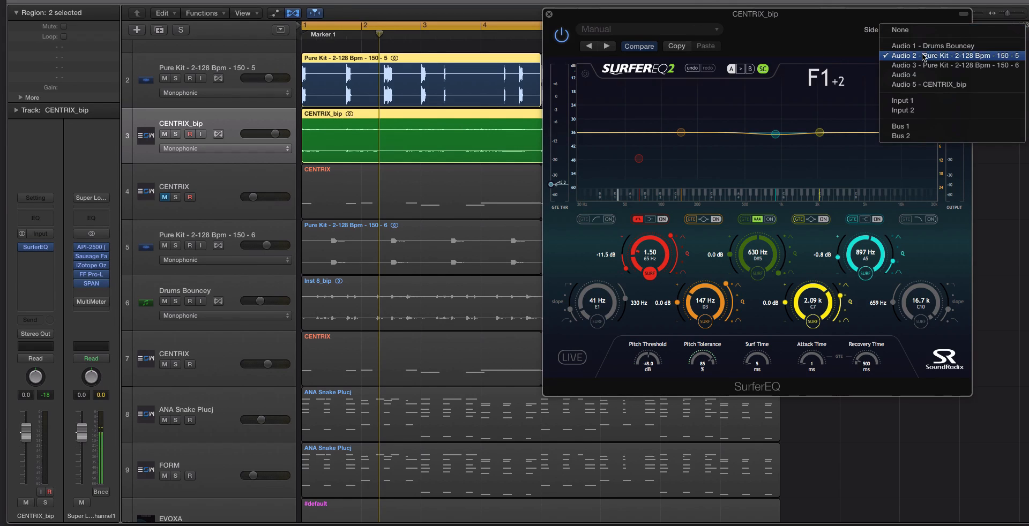
pyautogui.click(924, 55)
# Step: Play CENTRIX_bip alone and together with the Pure Kit - 5 region, and examine how SurferEQ's red band reacts to the side chain
pyautogui.click(378, 190)
pyautogui.click(384, 154)
pyautogui.press('space')
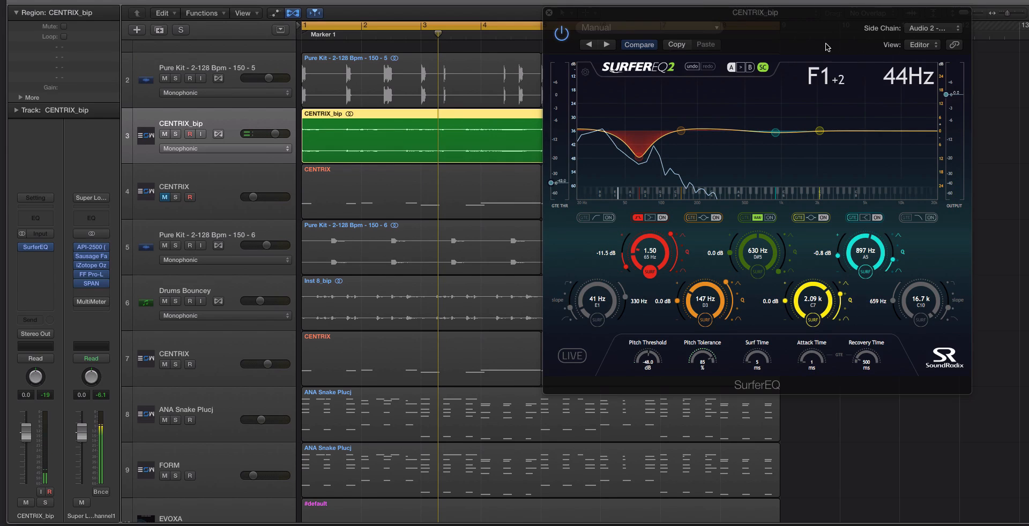
pyautogui.keyDown('shift'); pyautogui.click(431, 77); pyautogui.keyUp('shift')
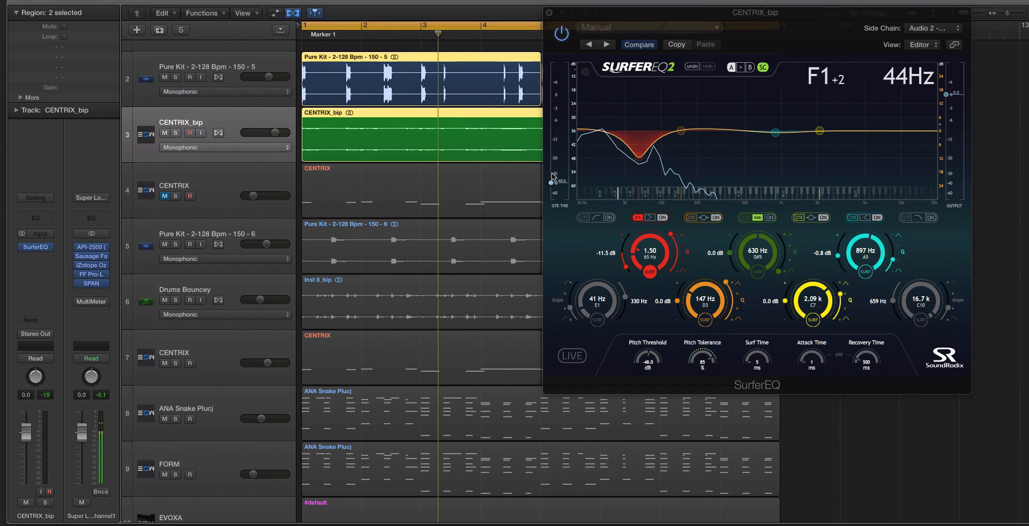
pyautogui.hotkey('shift', 'space')
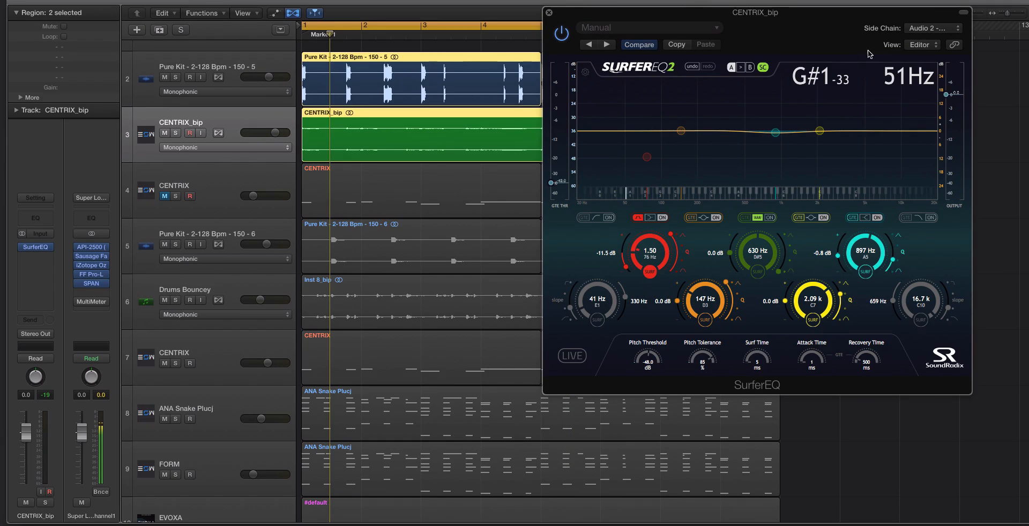
pyautogui.press('space')
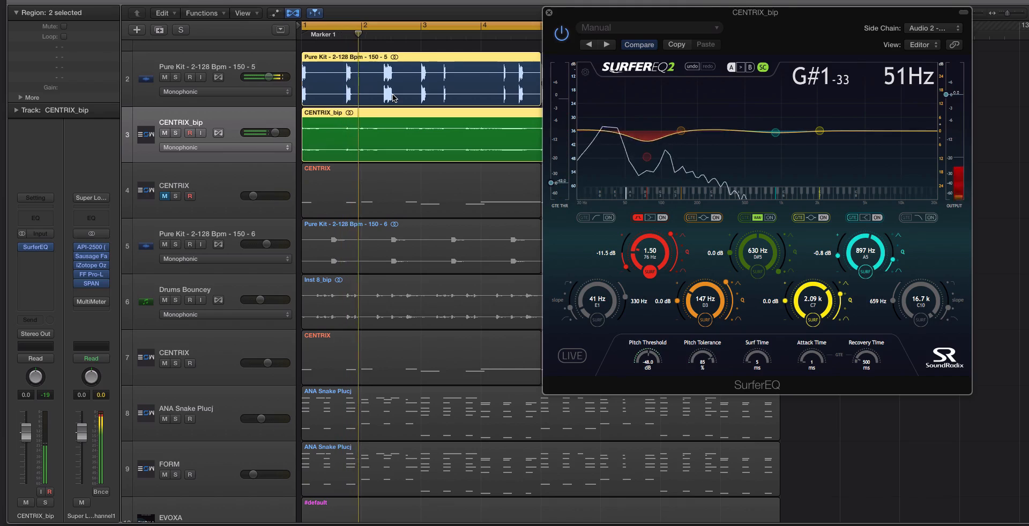
pyautogui.press('space')
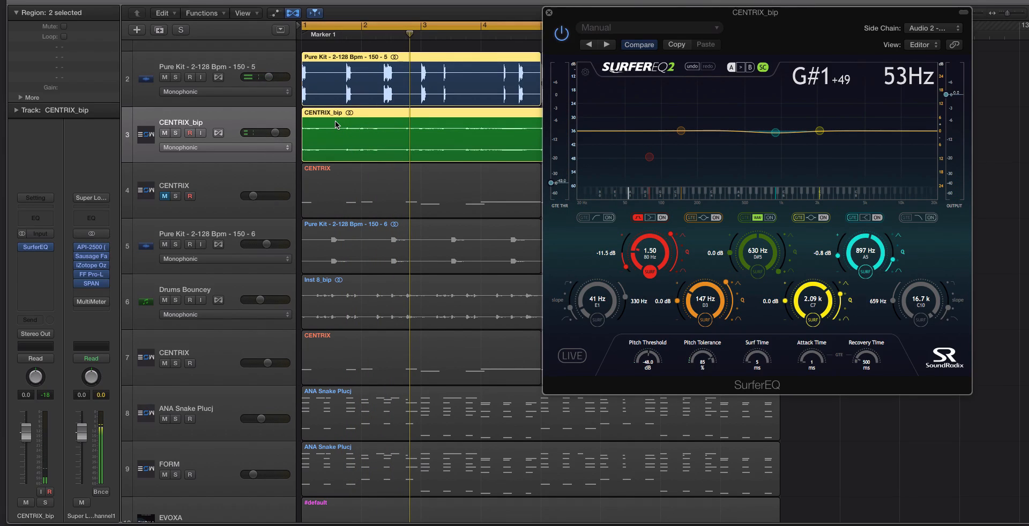
# Step: Turn off Surf on SurferEQ's red band for CENTRIX_bip and set the band to 75 Hz at -11.6 dB
pyautogui.scroll(5, 379, 159)
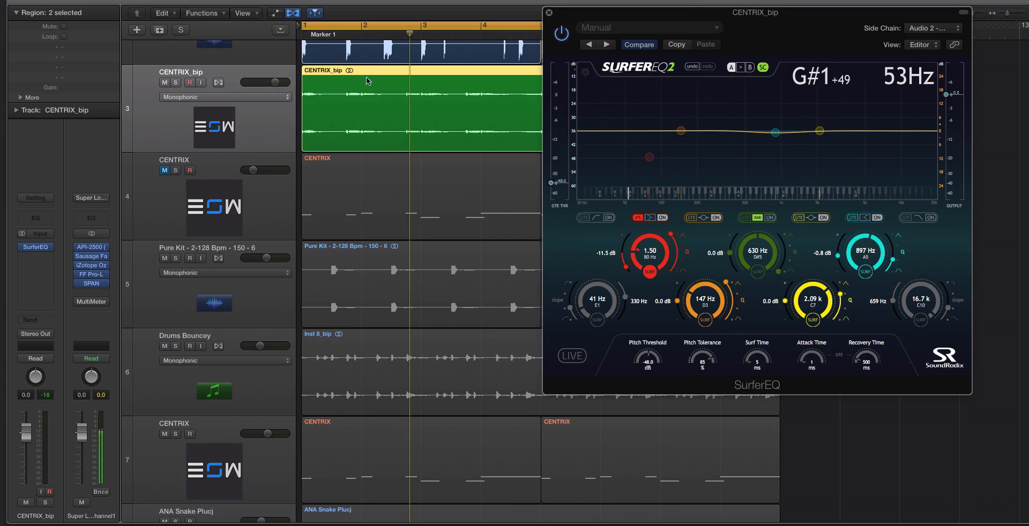
pyautogui.scroll(3, 498, 68)
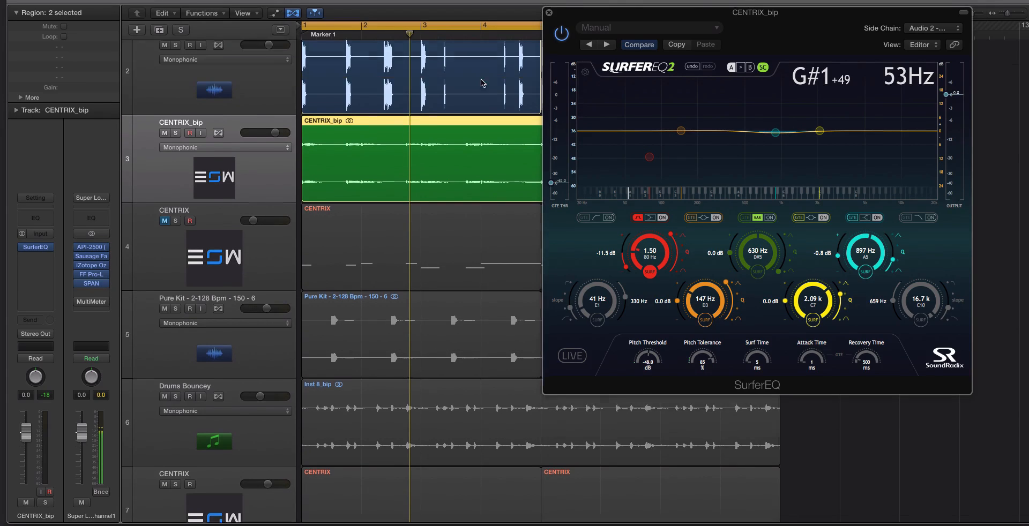
pyautogui.click(652, 271)
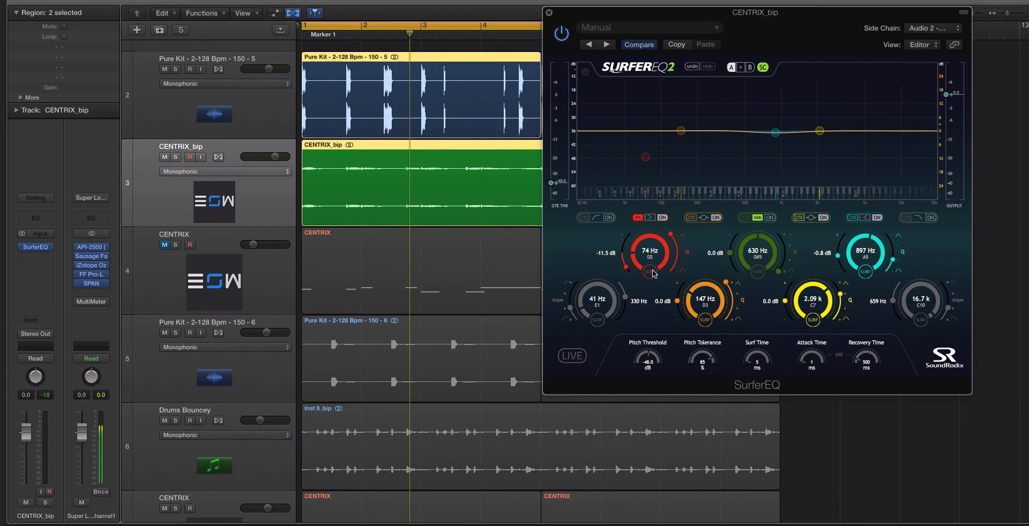
pyautogui.press('space')
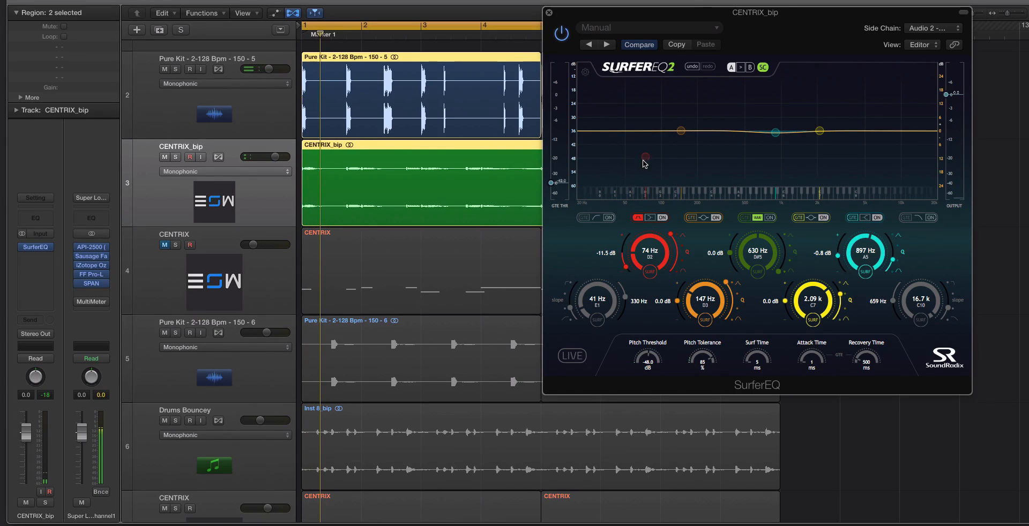
pyautogui.moveTo(649, 162); pyautogui.dragTo(648, 160)
# Step: Copy SurferEQ from the CENTRIX_bip channel strip to the Pure Kit - 5 strip below Channel EQ, and bypass that Channel EQ
pyautogui.click(251, 101)
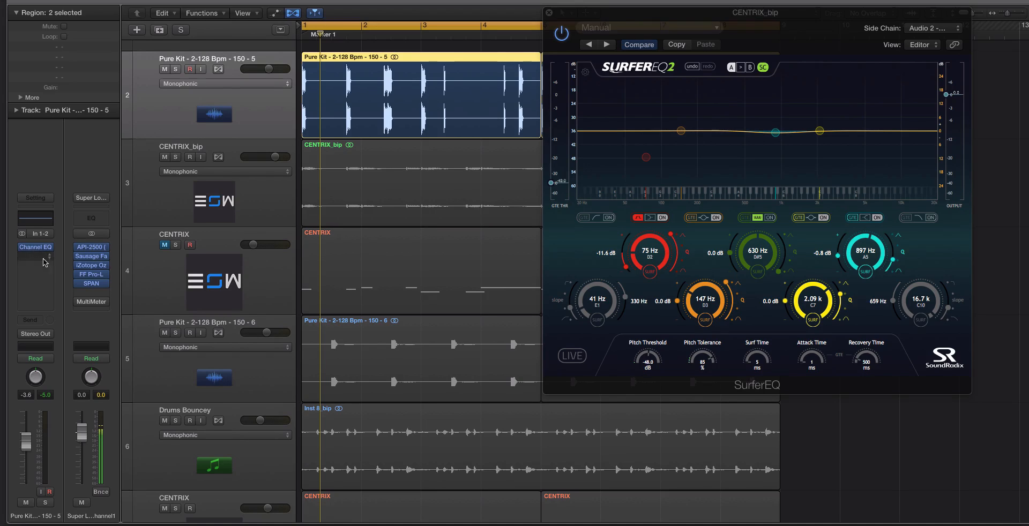
pyautogui.click(265, 193)
pyautogui.press('x')
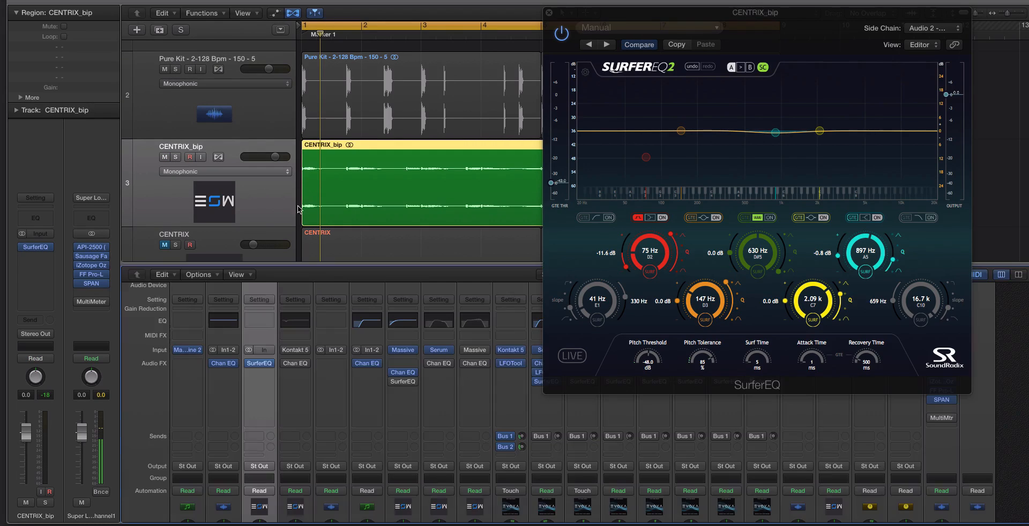
pyautogui.moveTo(262, 366)
pyautogui.moveTo(263, 366); pyautogui.dragTo(223, 373)
pyautogui.click(252, 91)
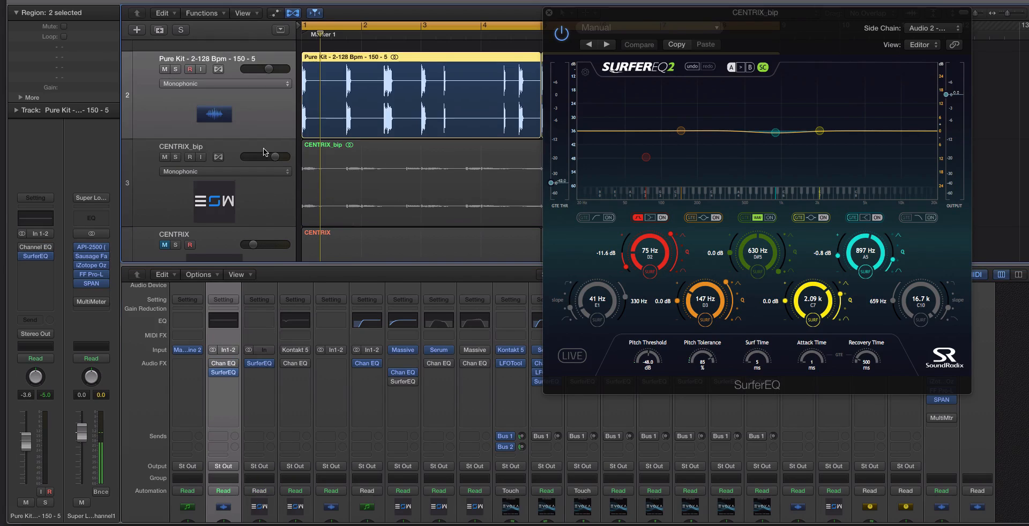
# Step: Open SurferEQ on the Pure Kit - 5 channel, switch off its red band, examine the kick's spectrum, and close the plug-in window
pyautogui.click(40, 258)
pyautogui.moveTo(450, 1); pyautogui.dragTo(665, 10)
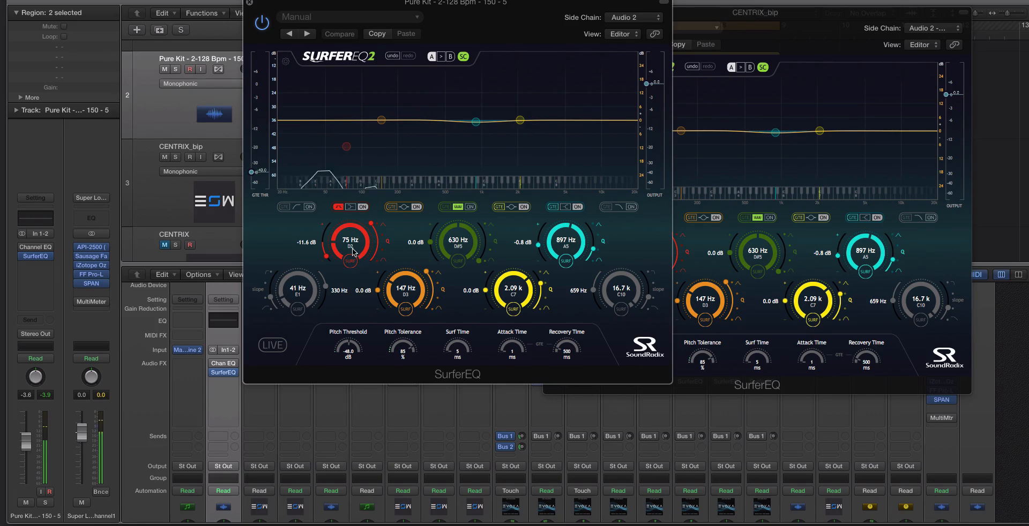
pyautogui.click(363, 208)
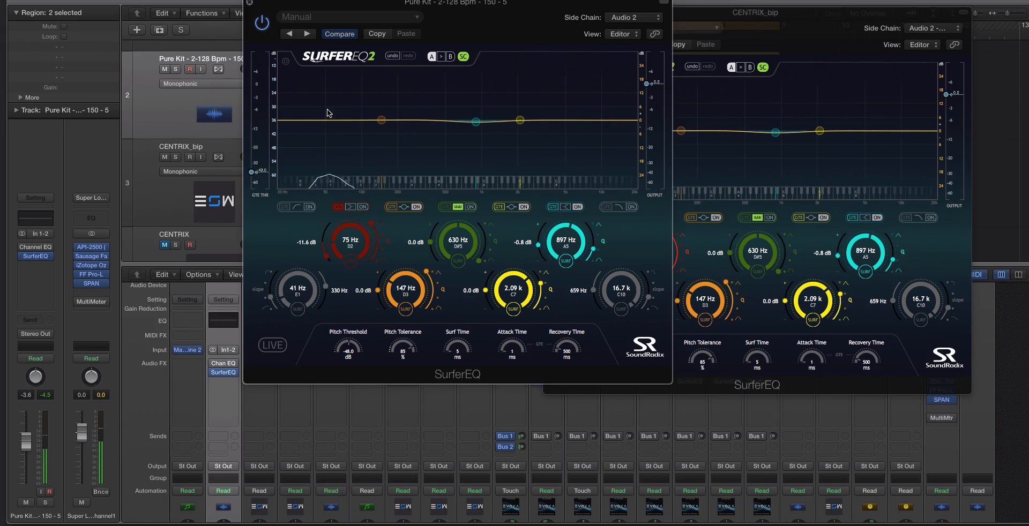
pyautogui.click(250, 3)
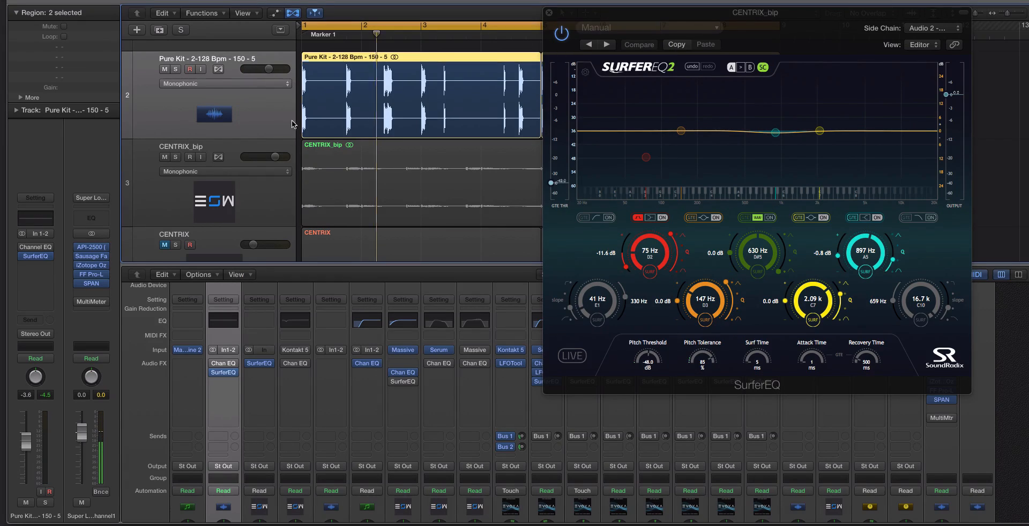
# Step: Play the Pure Kit - 5 and CENTRIX_bip regions together and set the red band of CENTRIX_bip's SurferEQ to 51 Hz at -12.7 dB
pyautogui.click(332, 161)
pyautogui.press('space')
pyautogui.keyDown('shift'); pyautogui.click(444, 137); pyautogui.keyUp('shift')
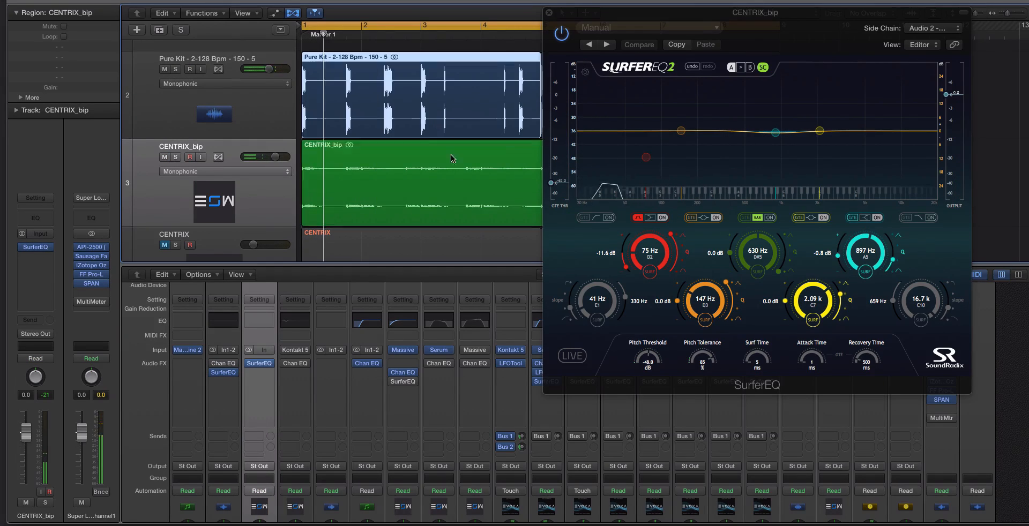
pyautogui.moveTo(626, 261); pyautogui.dragTo(626, 268)
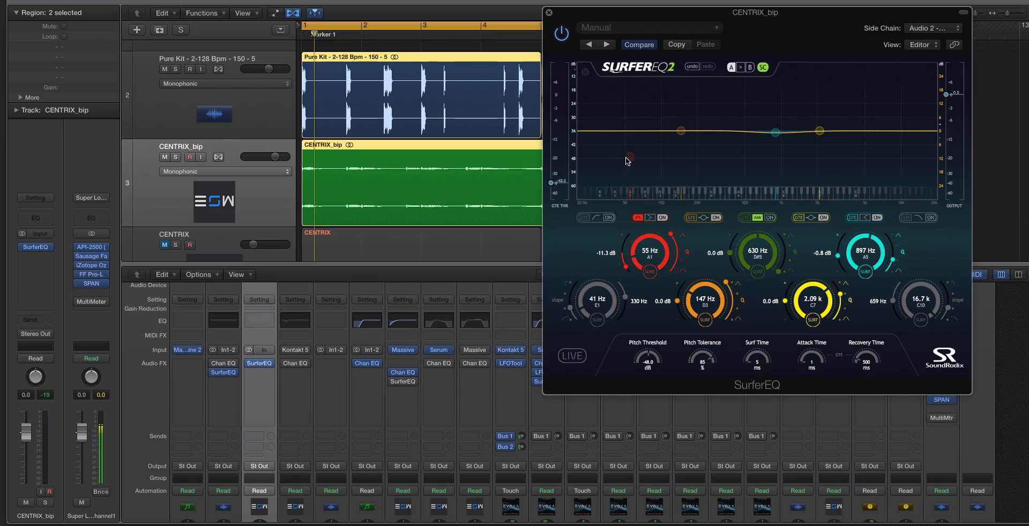
pyautogui.moveTo(629, 159); pyautogui.dragTo(629, 158)
pyautogui.press('space')
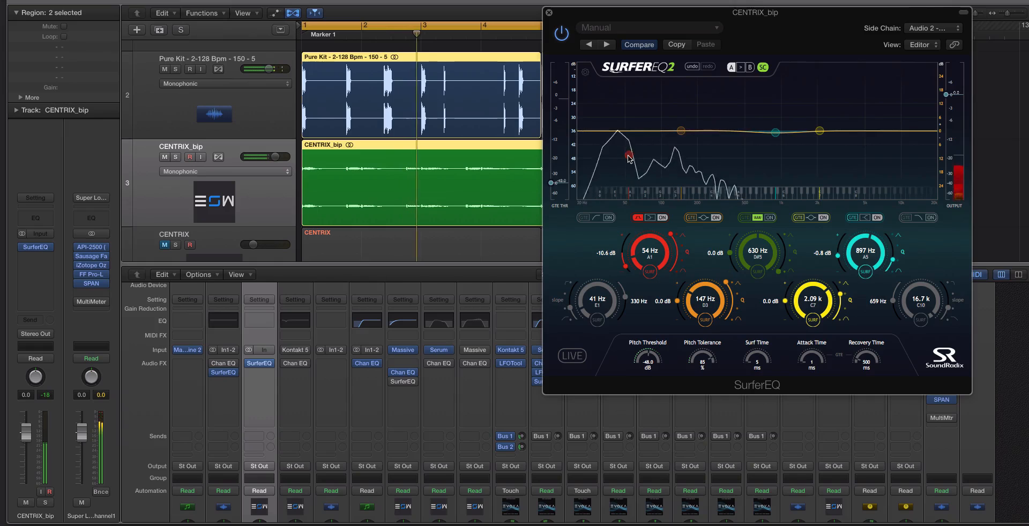
pyautogui.press('space')
pyautogui.moveTo(629, 159); pyautogui.dragTo(625, 156)
pyautogui.press('Return')
pyautogui.press('space')
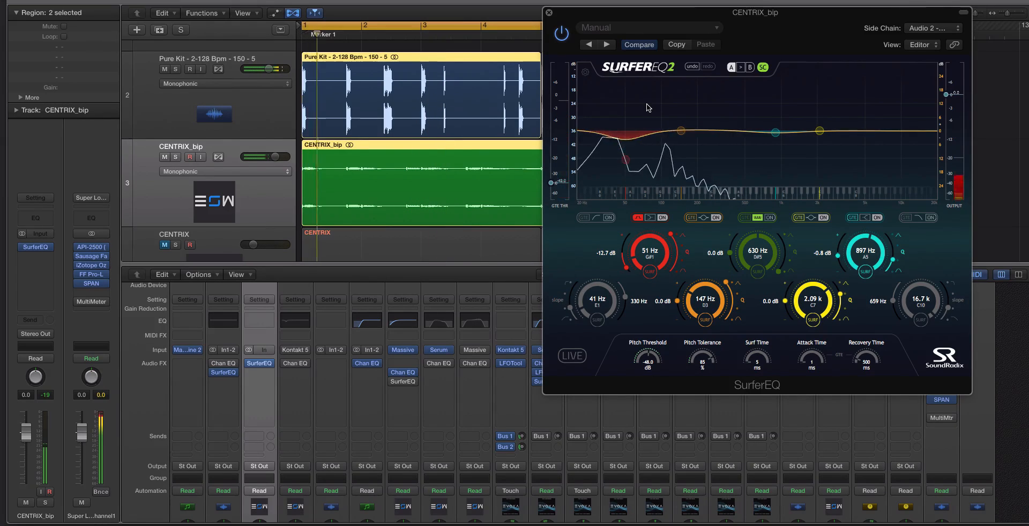
# Step: Compare the kick and bass with SurferEQ bypassed and enabled on CENTRIX_bip during playback
pyautogui.press('space')
pyautogui.click(561, 34)
pyautogui.press('space')
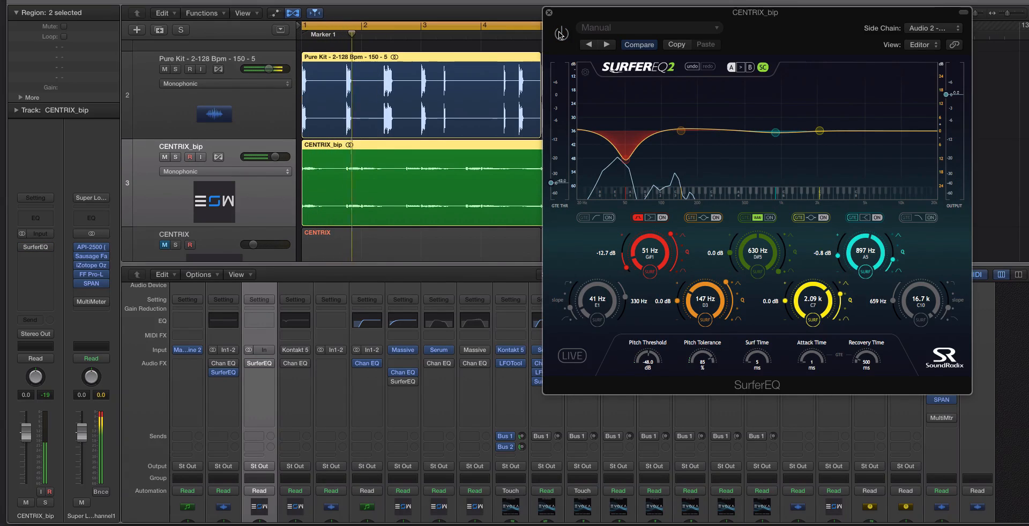
pyautogui.click(560, 34)
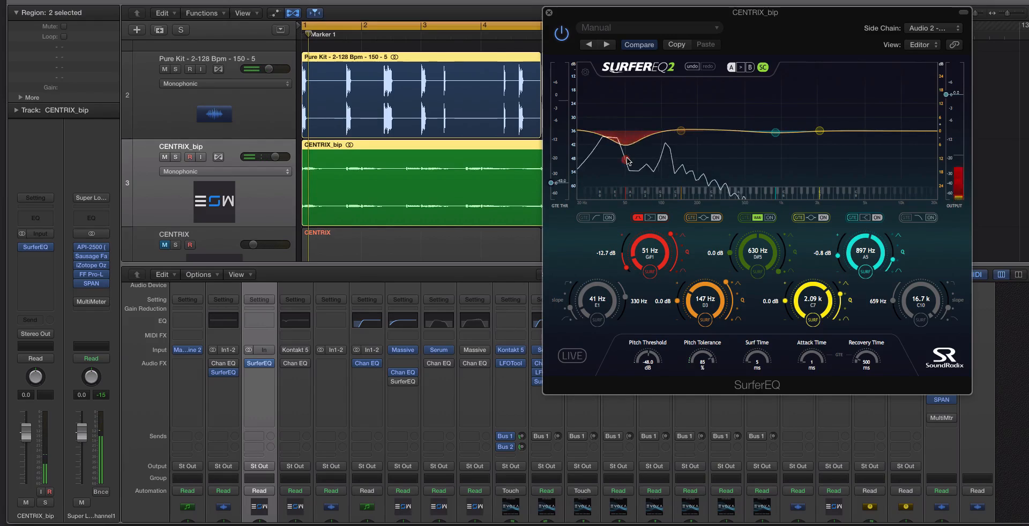
# Step: Set SurferEQ's red band on CENTRIX_bip to 53 Hz at -16.3 dB during playback, then place the playhead just before bar 2
pyautogui.press('space')
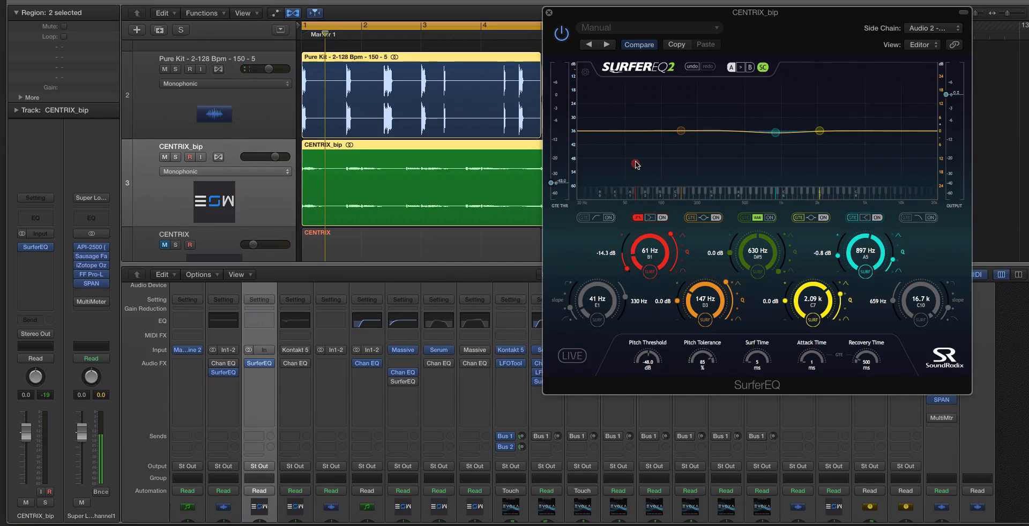
pyautogui.press('space')
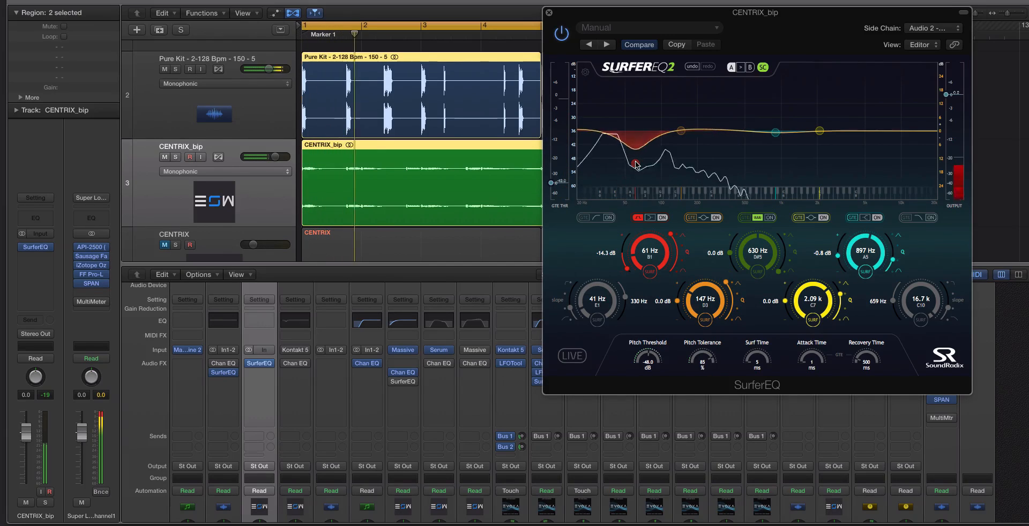
pyautogui.moveTo(636, 164); pyautogui.dragTo(624, 172)
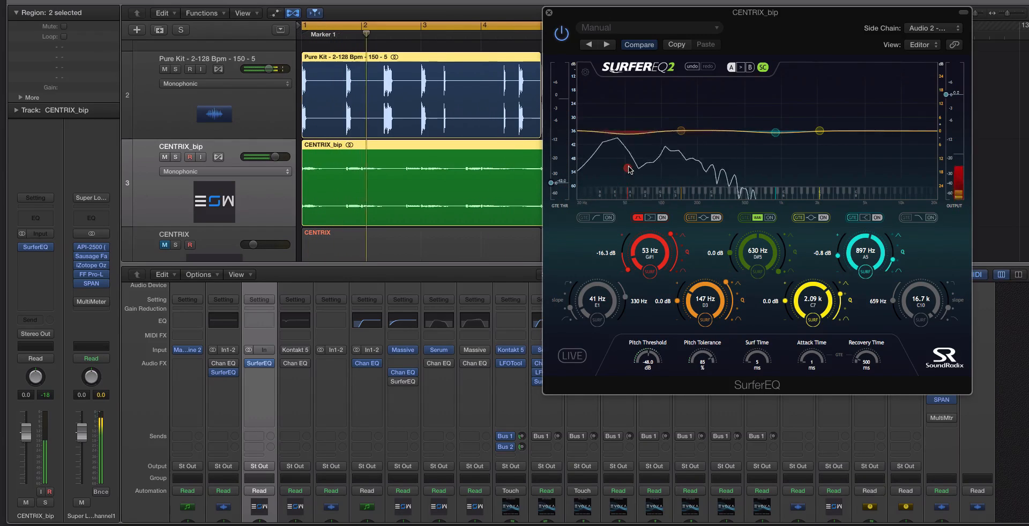
pyautogui.press('space')
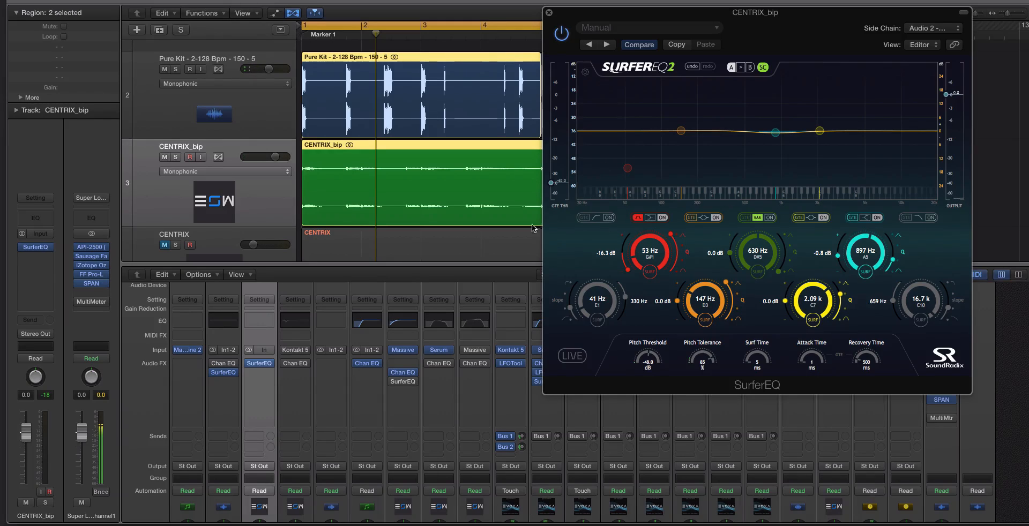
pyautogui.click(351, 36)
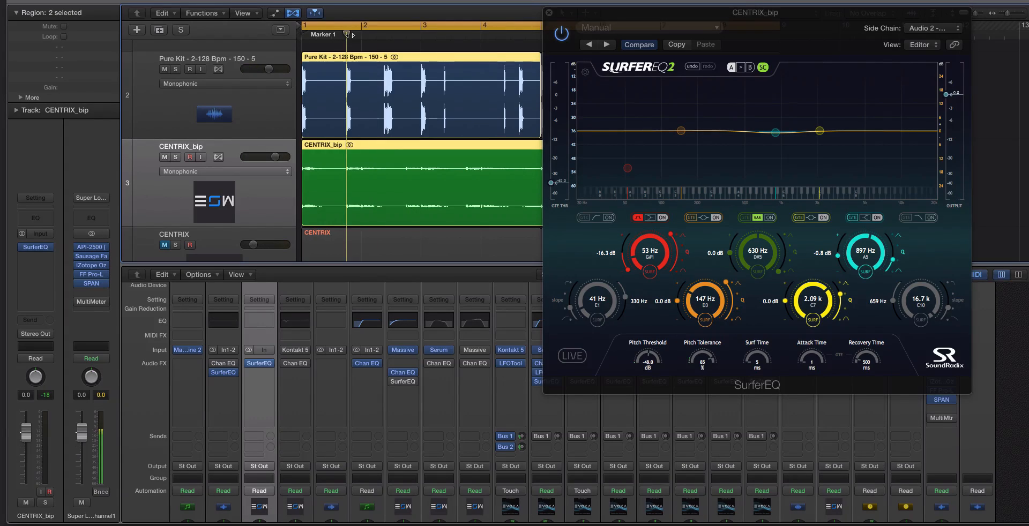
# Step: Inspect the kick and CENTRIX_bip waveforms around the playhead just before bar 2, and play the arrangement from bar 1
pyautogui.click(357, 26)
pyautogui.click(356, 35)
pyautogui.scroll(5, 349, 34)
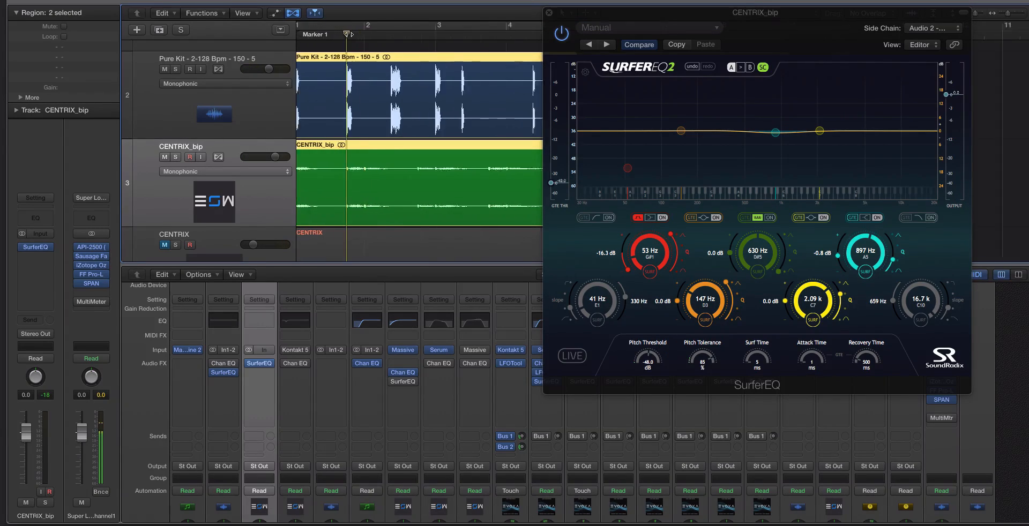
pyautogui.scroll(-5, 377, 33)
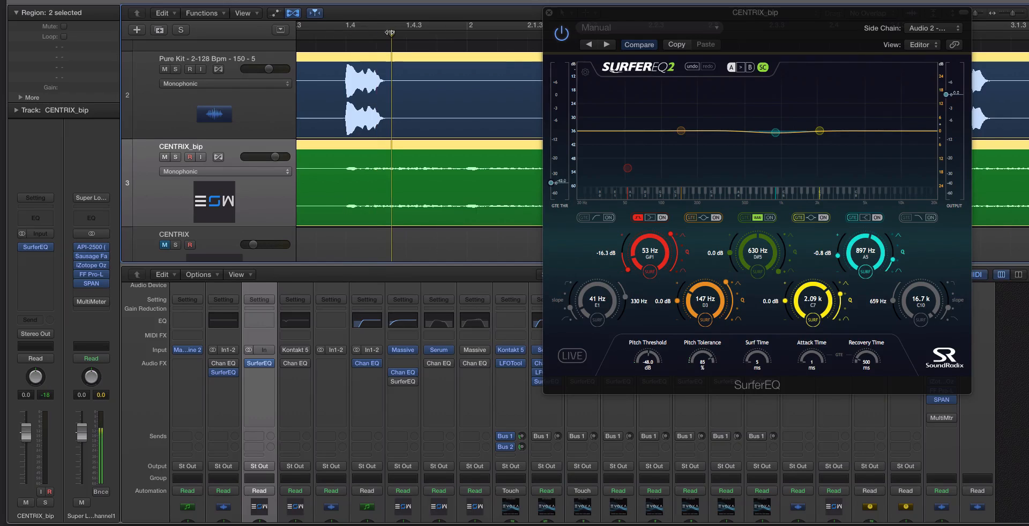
pyautogui.scroll(-1, 407, 54)
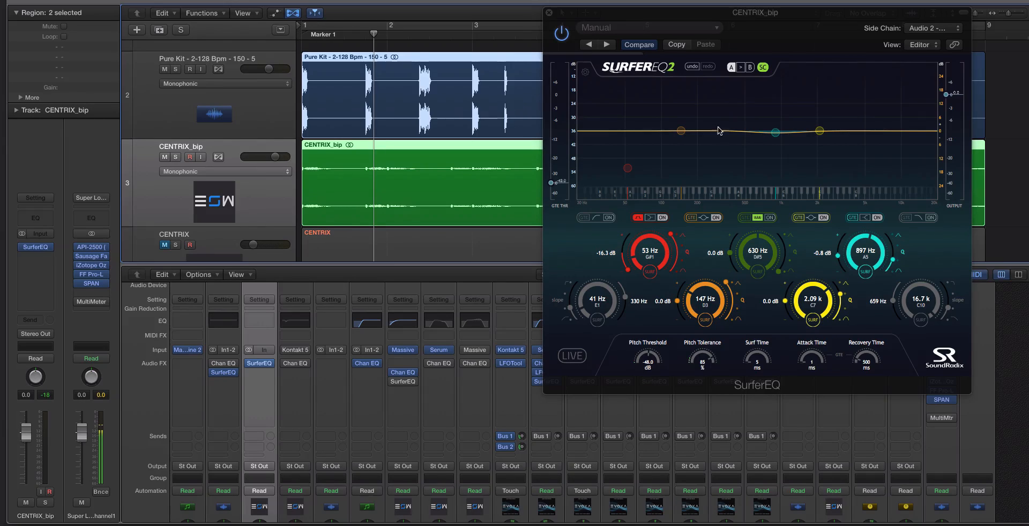
pyautogui.scroll(-3, 353, 40)
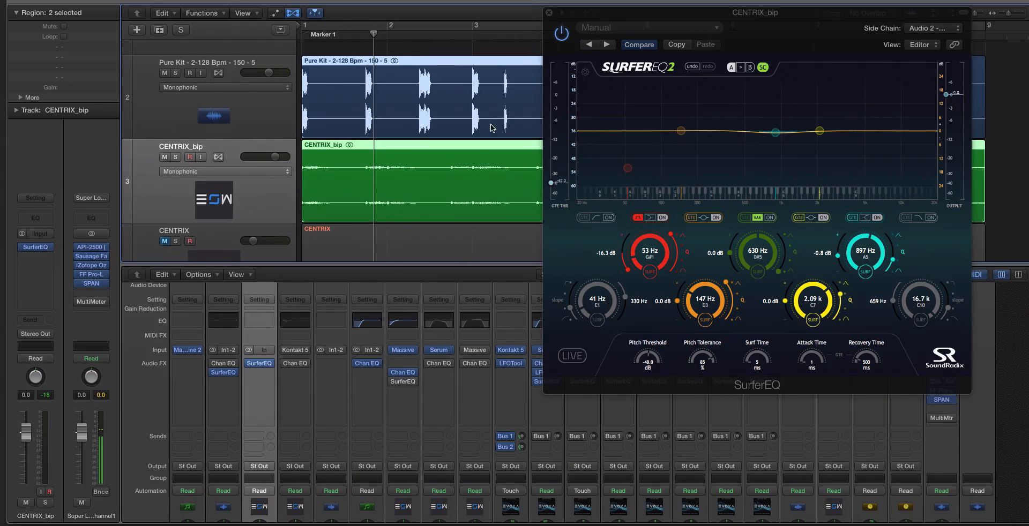
pyautogui.click(341, 25)
pyautogui.press('space')
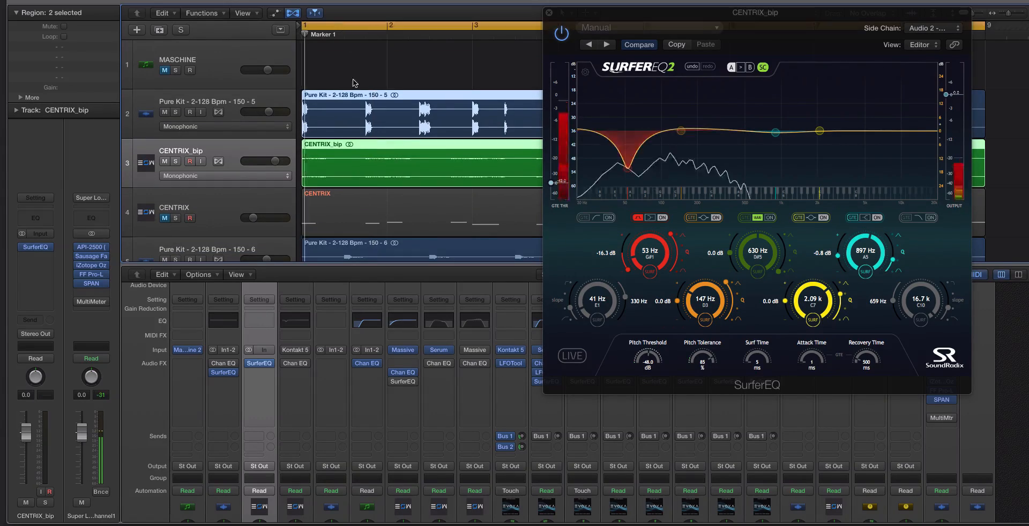
# Step: Select the EVOXA track and the FORM track 11 together and lower their volume during playback, with EVOXA at -29.4 dB
pyautogui.scroll(-2, 321, 128)
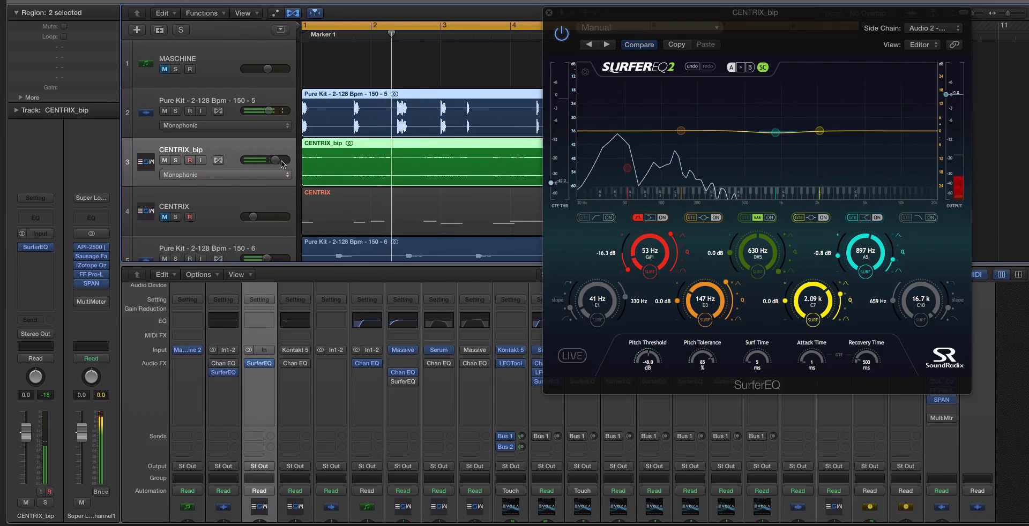
pyautogui.scroll(-10, 295, 163)
pyautogui.scroll(5, 294, 162)
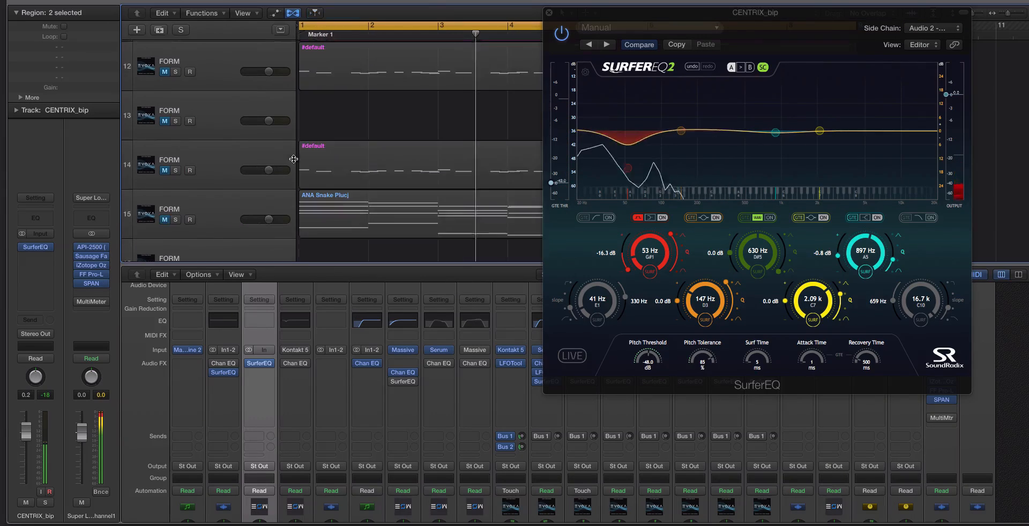
pyautogui.moveTo(237, 120); pyautogui.dragTo(238, 168)
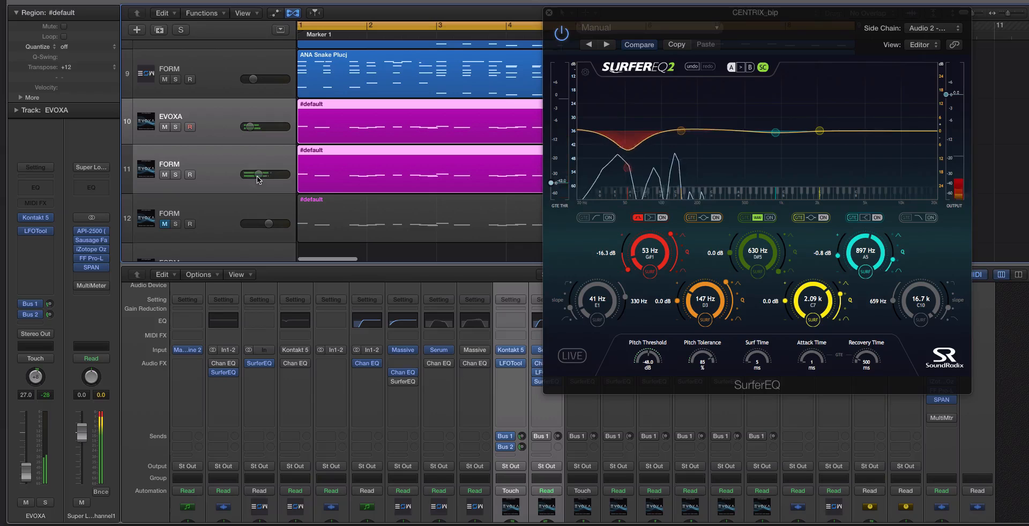
# Step: Compare the mix with the EVOXA track and FORM track 11 muted and unmuted during playback
pyautogui.click(165, 127)
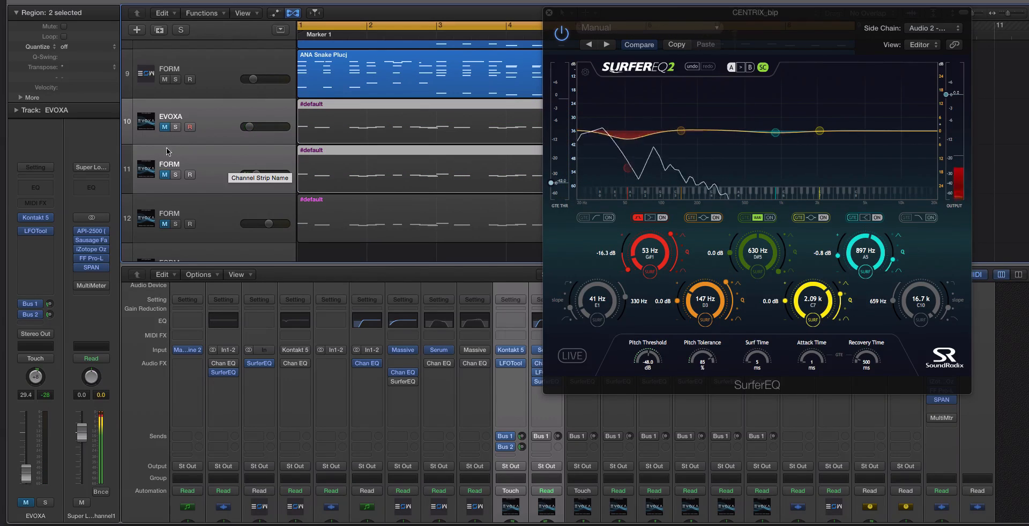
pyautogui.click(165, 127)
pyautogui.click(164, 175)
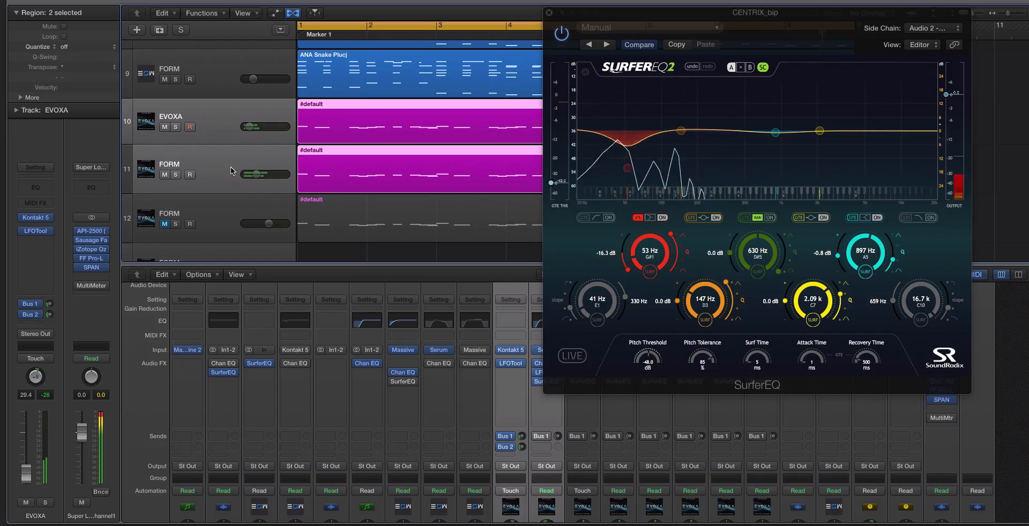
# Step: Close the SurferEQ window and hide the mixer to fit the whole arrangement with all 21 tracks in view
pyautogui.click(549, 12)
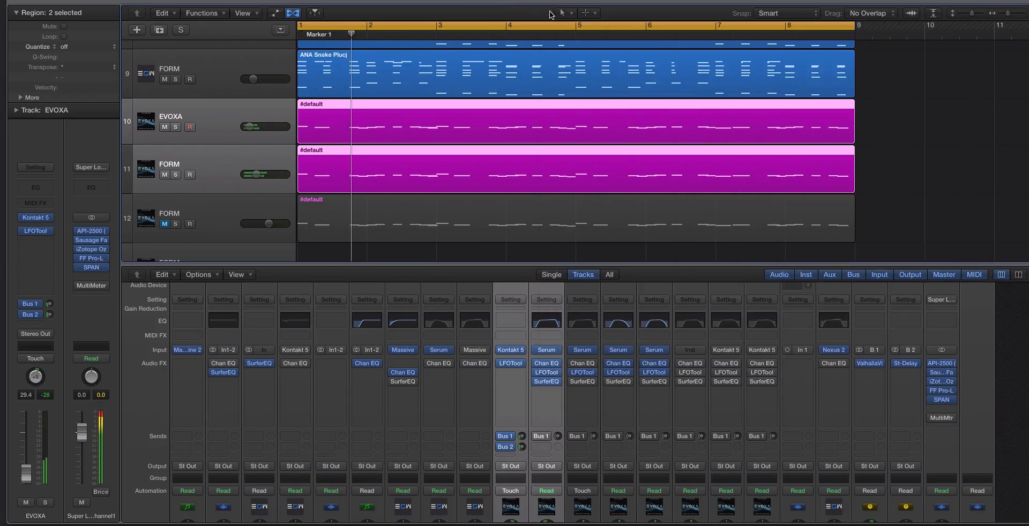
pyautogui.press('x')
pyautogui.press('z')
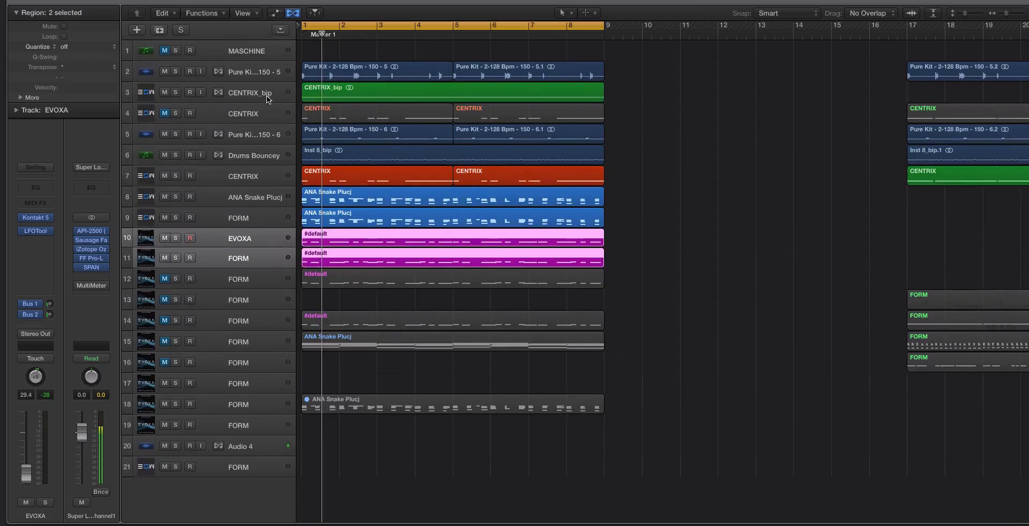
# Step: Reopen SurferEQ from the CENTRIX_bip track's channel strip and reposition its window over the arrangement
pyautogui.click(259, 92)
pyautogui.click(36, 248)
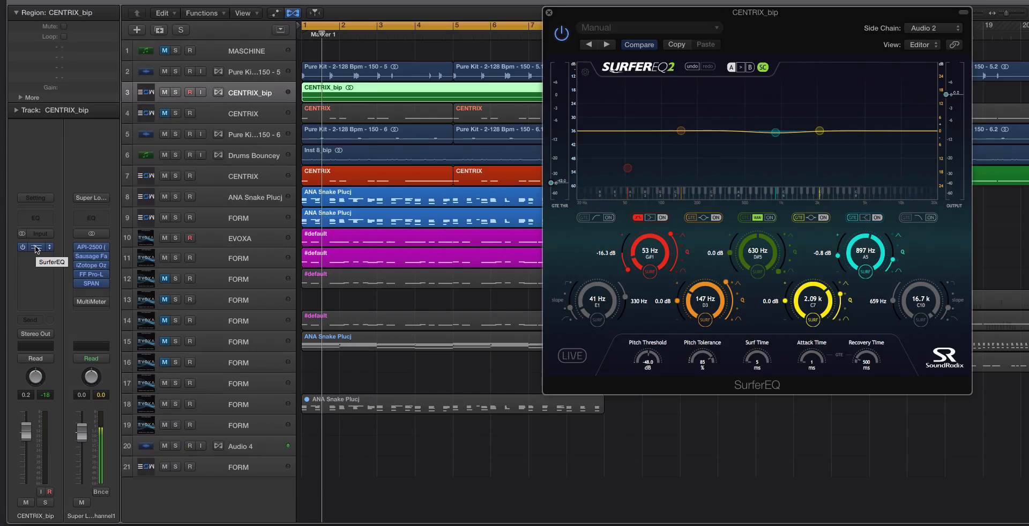
pyautogui.moveTo(733, 14); pyautogui.dragTo(621, 31)
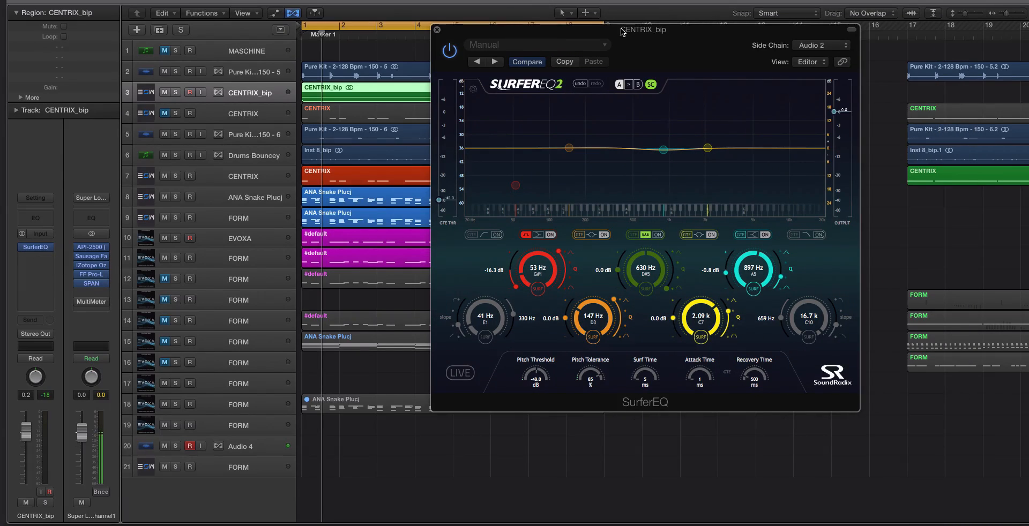